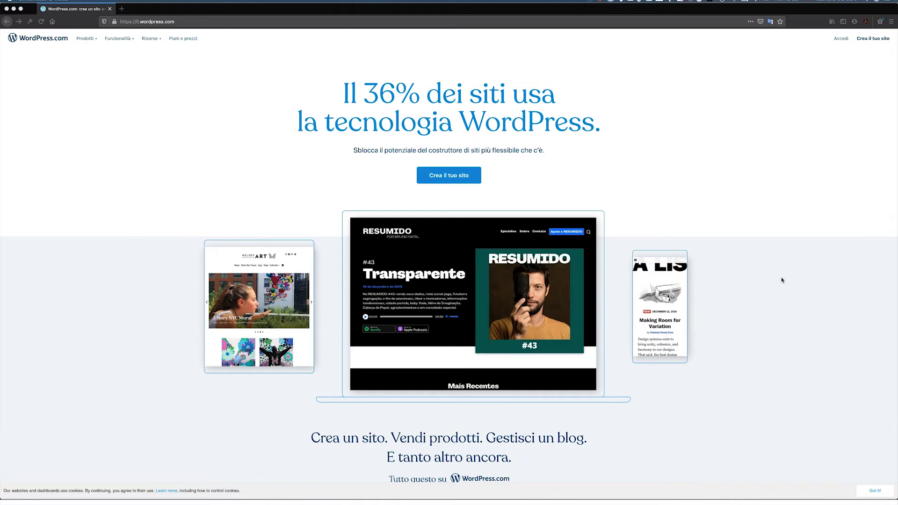
Review the WordPress.com home page sections on themes, plugins, eCommerce, marketing, mobile apps, support and domains.
scroll(782, 280, "down", 12)
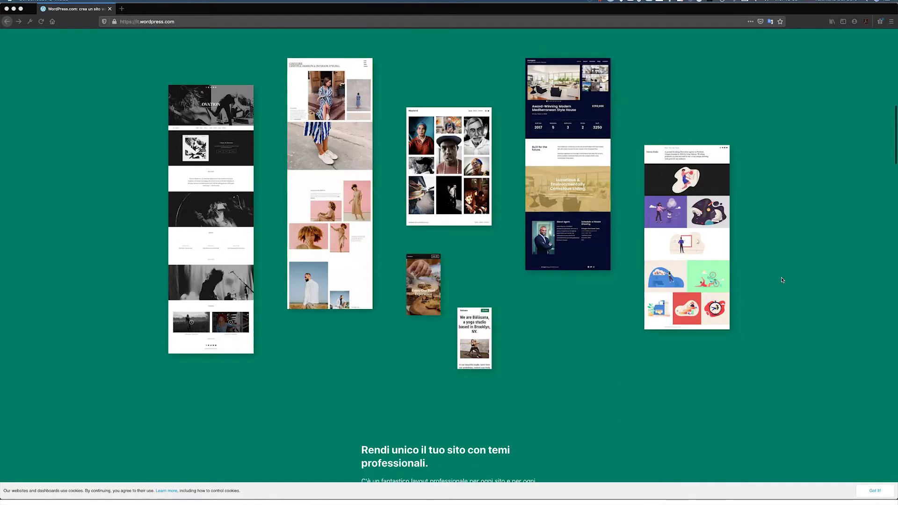
scroll(781, 280, "up", 2)
scroll(782, 280, "up", 1)
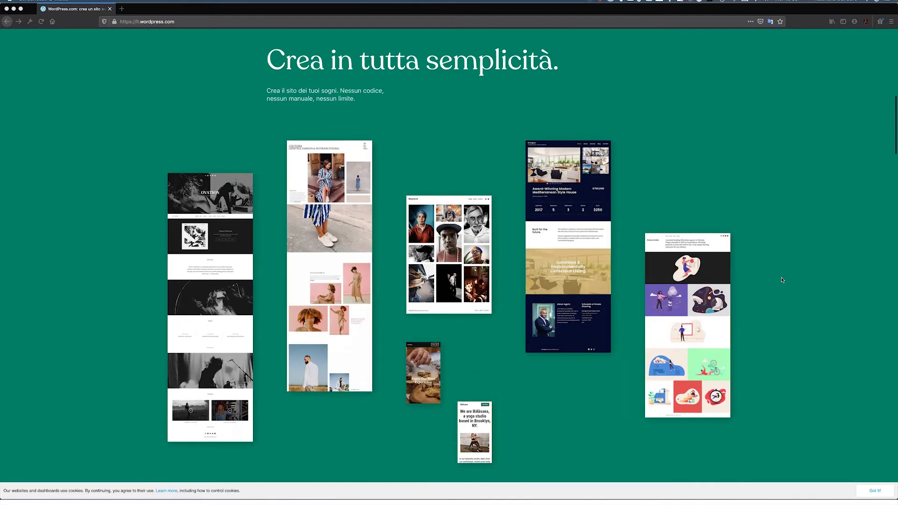
scroll(782, 280, "down", 10)
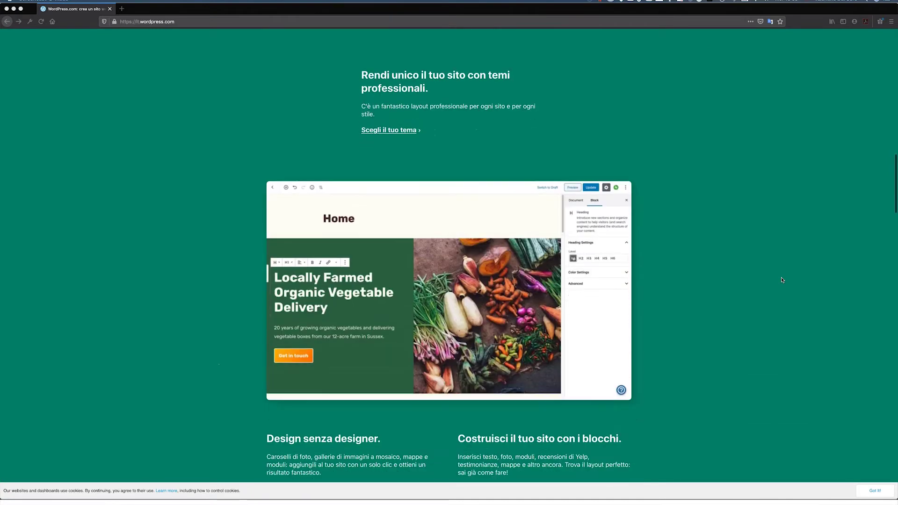
scroll(782, 279, "down", 2)
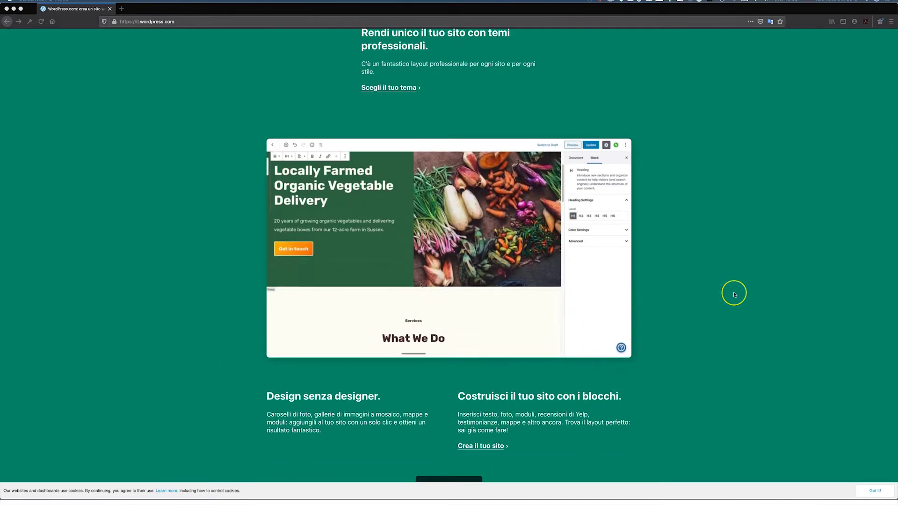
scroll(734, 294, "down", 10)
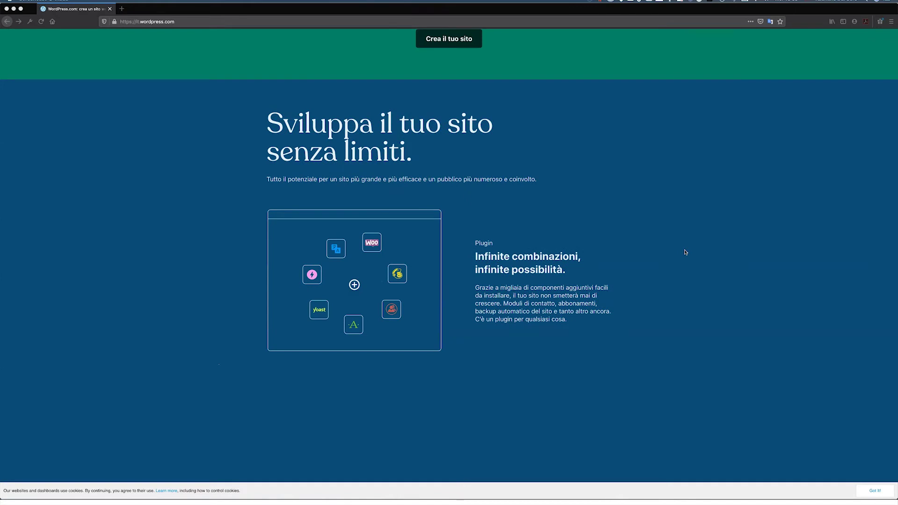
scroll(685, 252, "down", 7)
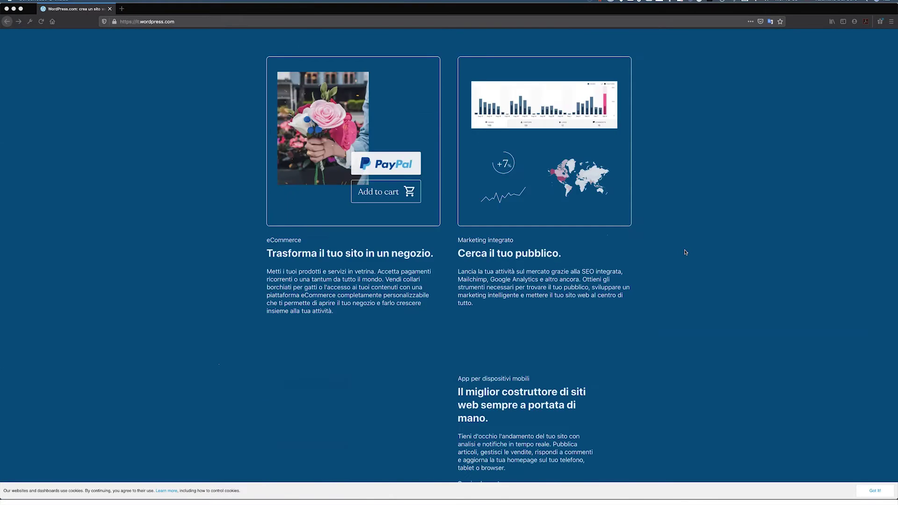
left_click(263, 261)
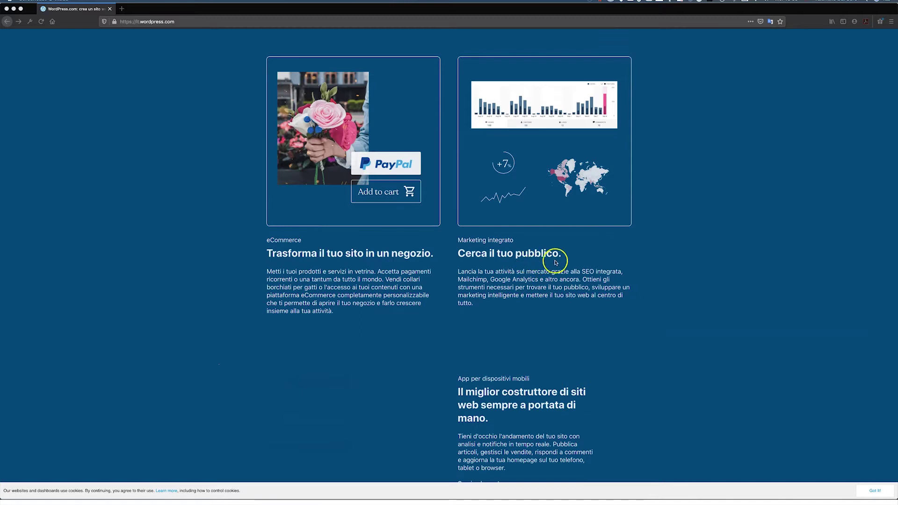
scroll(746, 325, "down", 7)
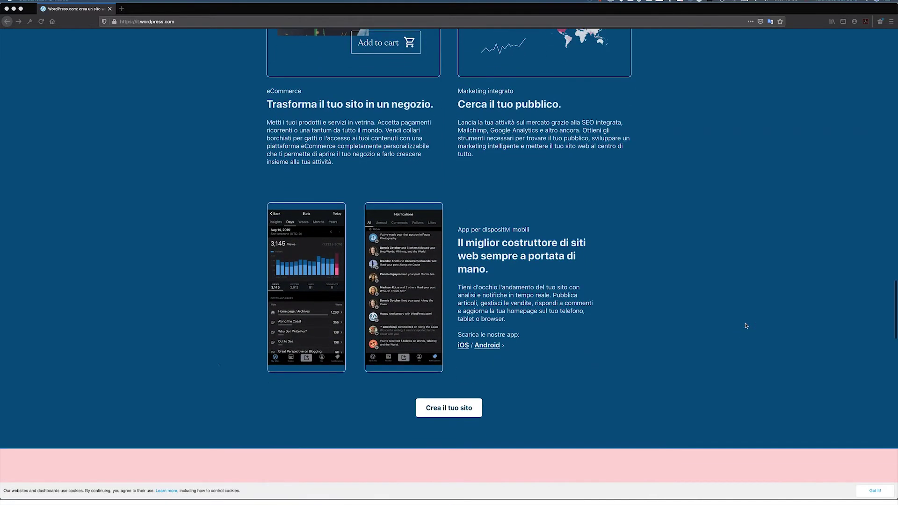
scroll(676, 311, "down", 4)
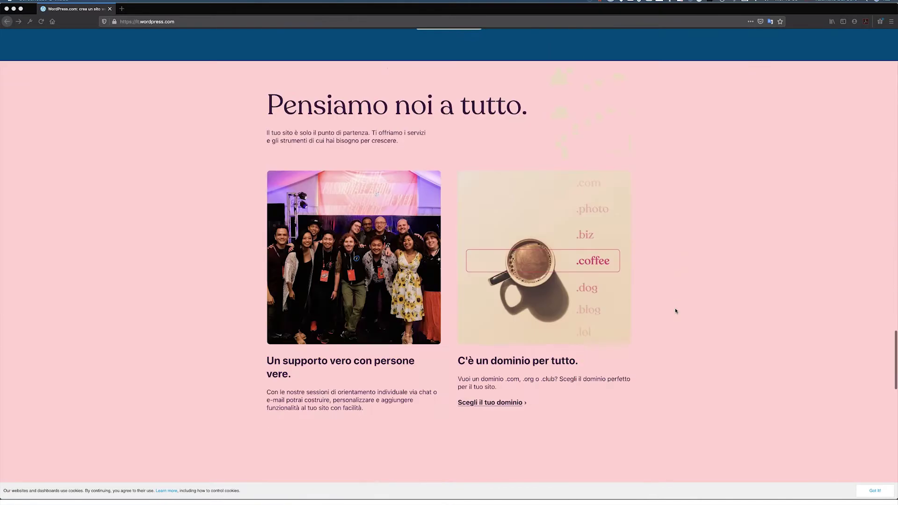
scroll(676, 311, "up", 20)
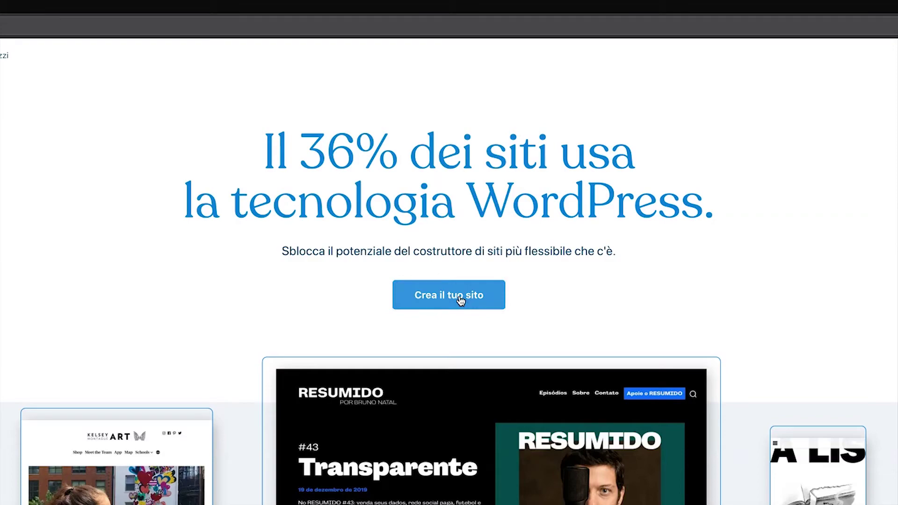
Start creating a new site and review the account sign-up form with its e-mail, Google and Apple options.
left_click(460, 300)
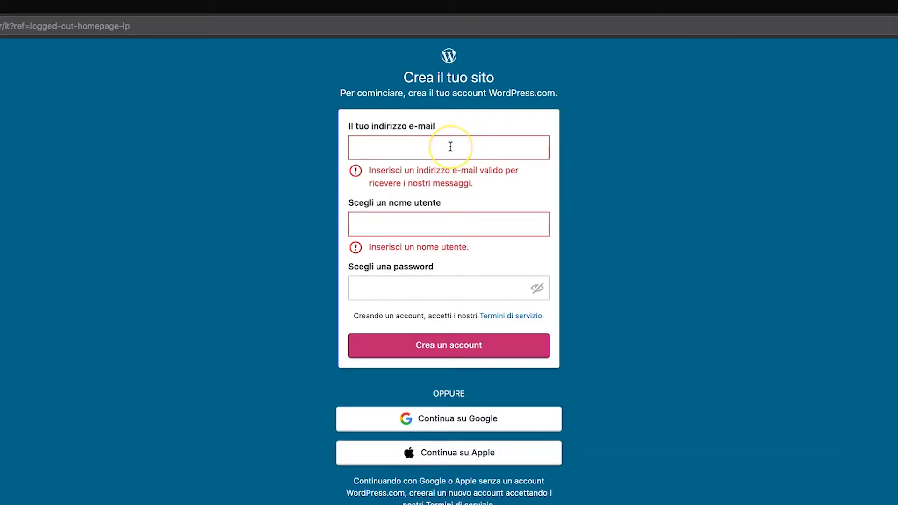
left_click(536, 228)
left_click(479, 294)
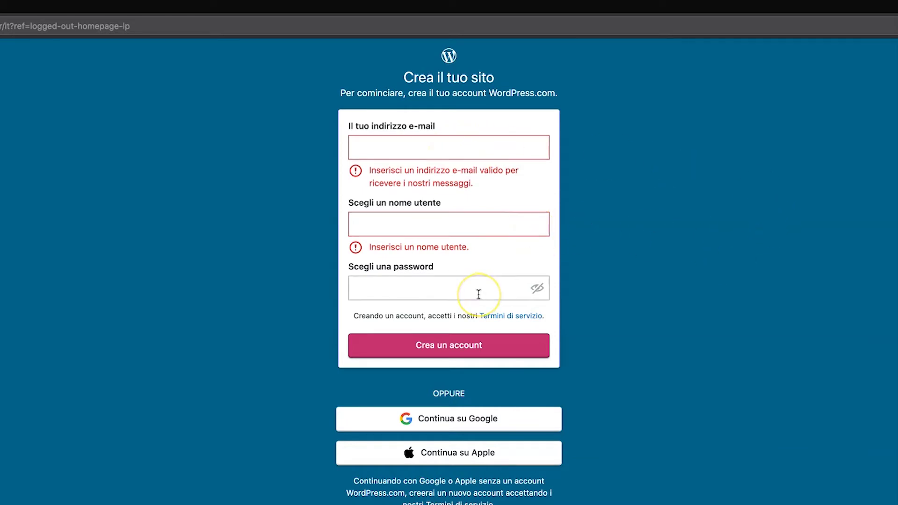
left_click(697, 389)
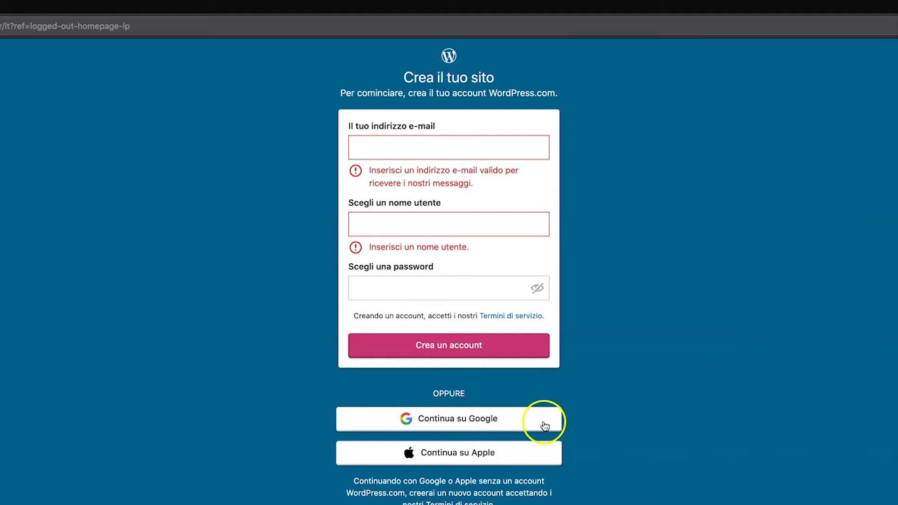
left_click(488, 427)
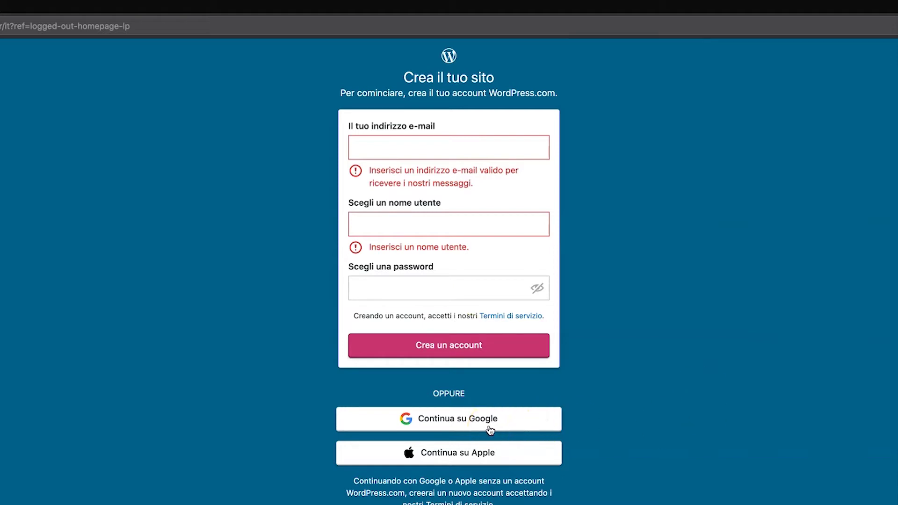
left_click(510, 435)
left_click(495, 453)
left_click(672, 421)
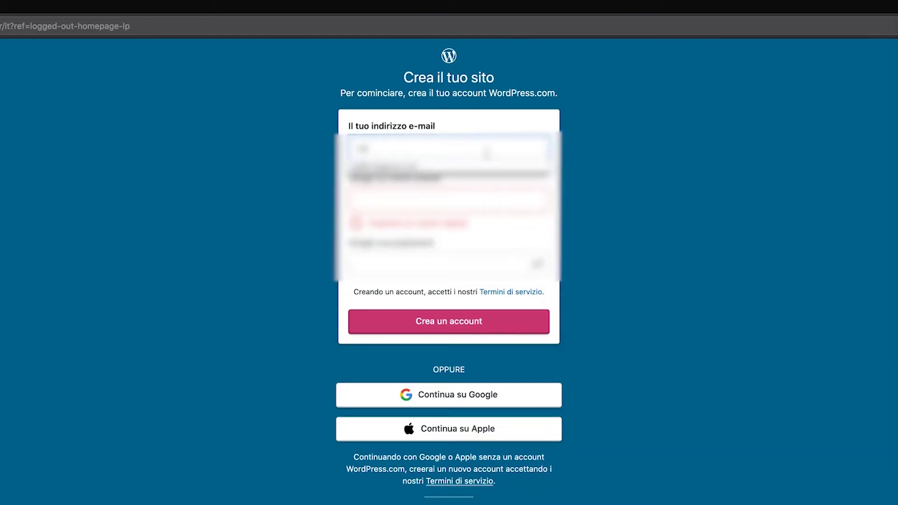
Fill in the e-mail address, username and account password in the sign-up form and create the account.
left_click(441, 165)
left_click(481, 251)
type("nomeutente1717")
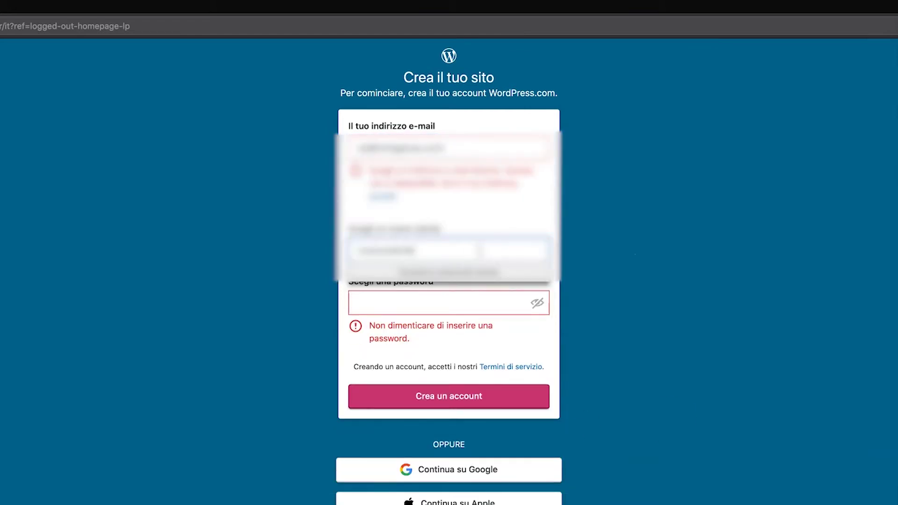
left_click(445, 303)
type("*******")
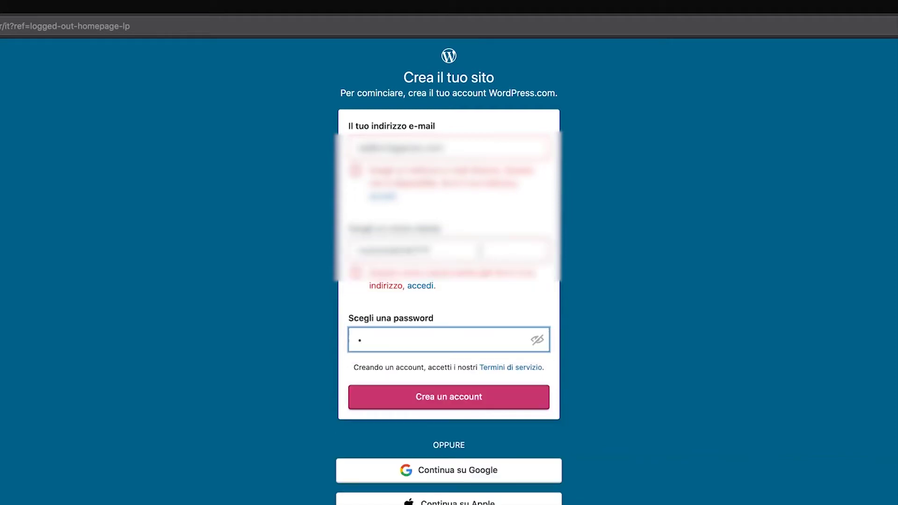
type("*****")
left_click(477, 405)
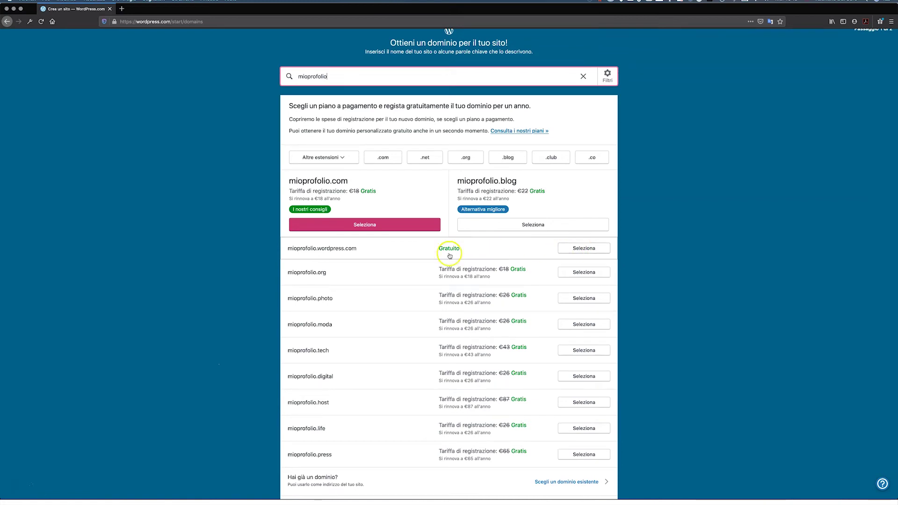
Choose the free domain mioprofolio.wordpress.com for the new site.
left_click(583, 248)
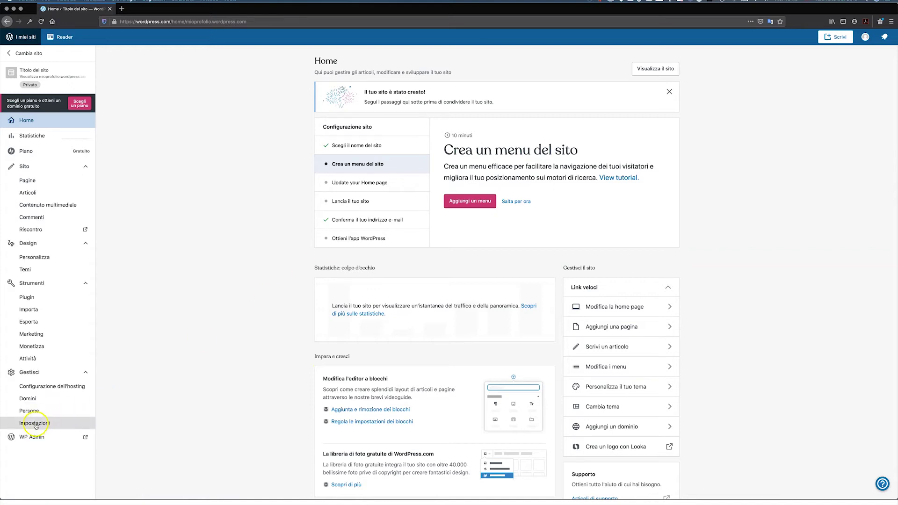
In the site's general settings, set the title to "Il mio portfolio" and the tagline to "Portfolio fotografico professionale".
left_click(35, 424)
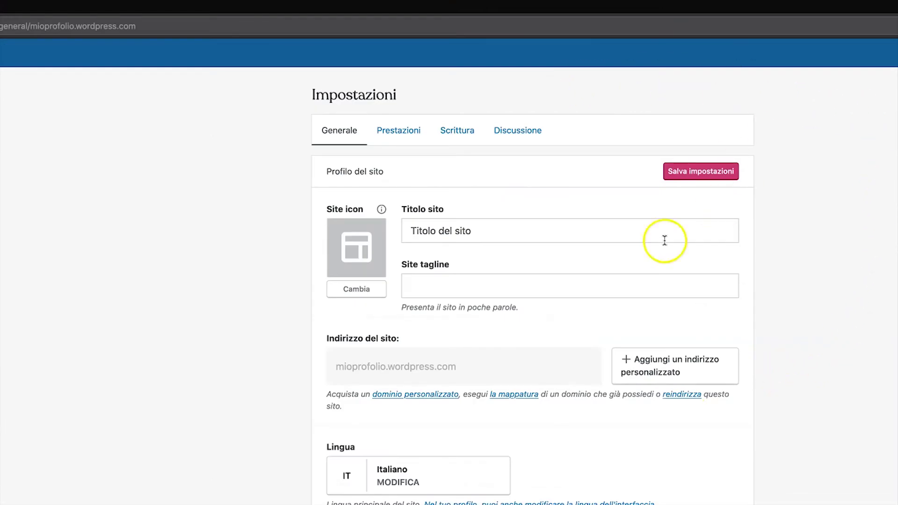
triple_click(502, 231)
type("Il")
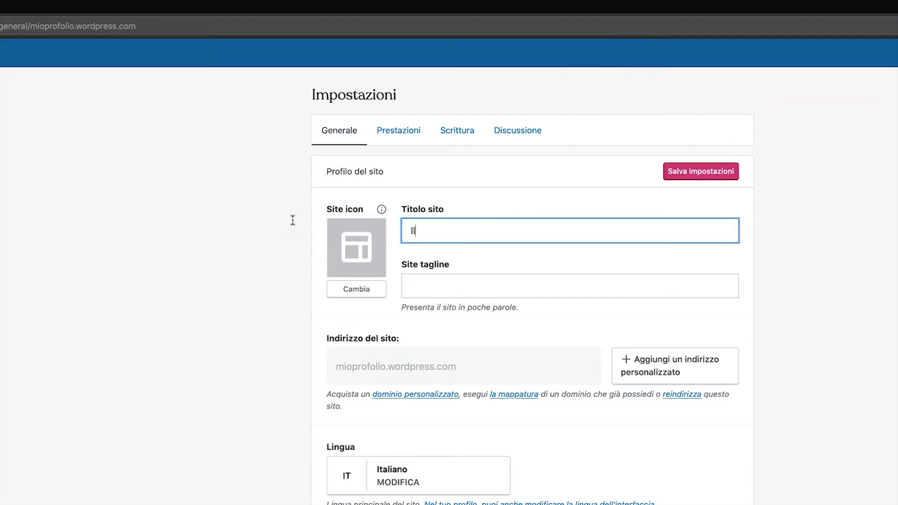
type(" mio portfolio")
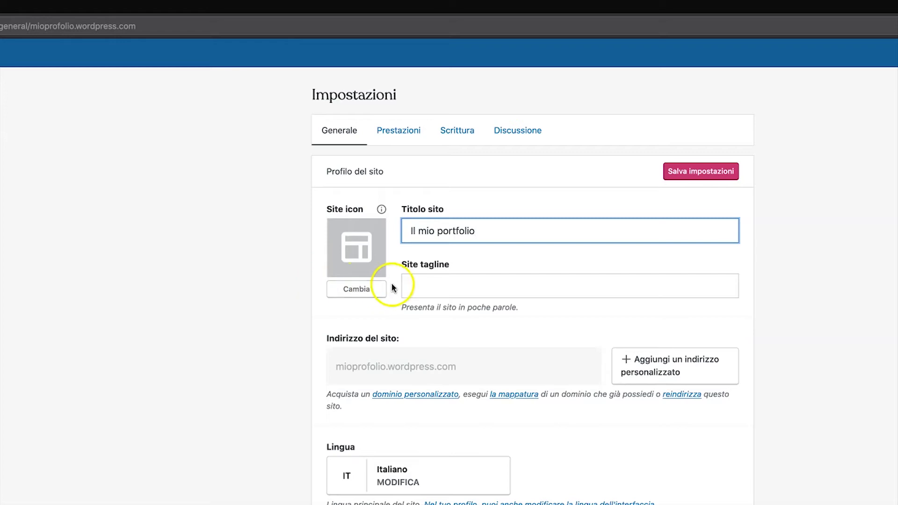
left_click(414, 286)
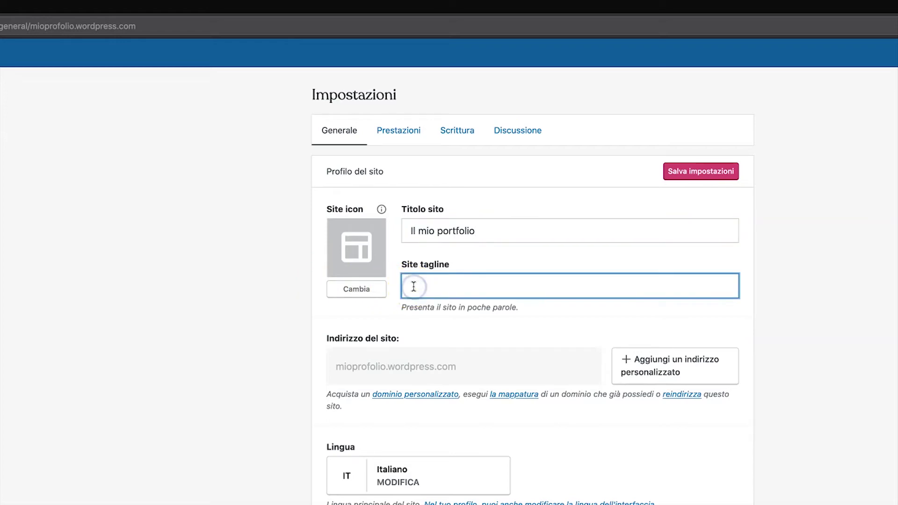
type("Portfolio fotografico ")
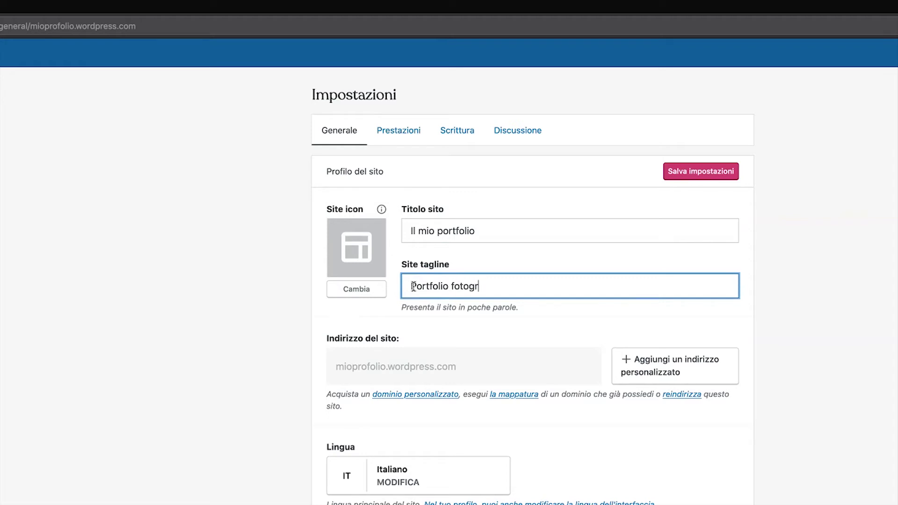
type("professionale")
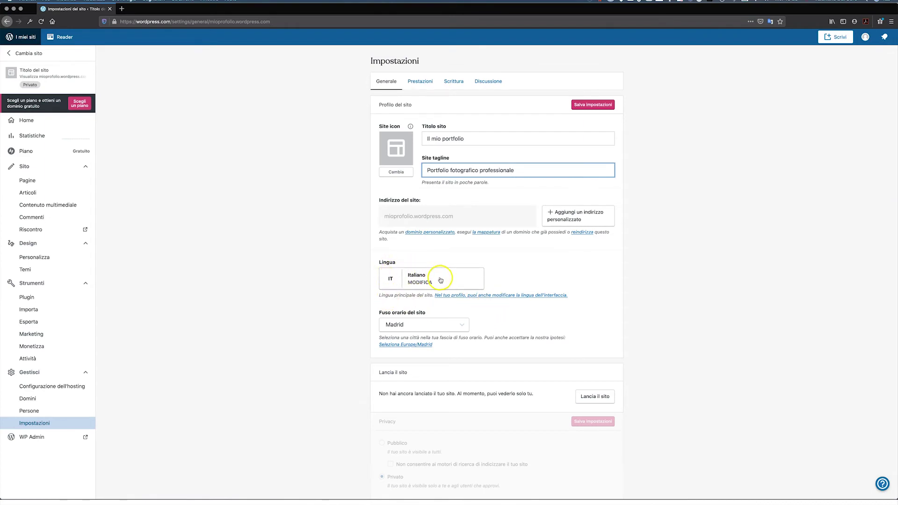
Set the site's time zone to Roma and save the site profile settings.
left_click(461, 325)
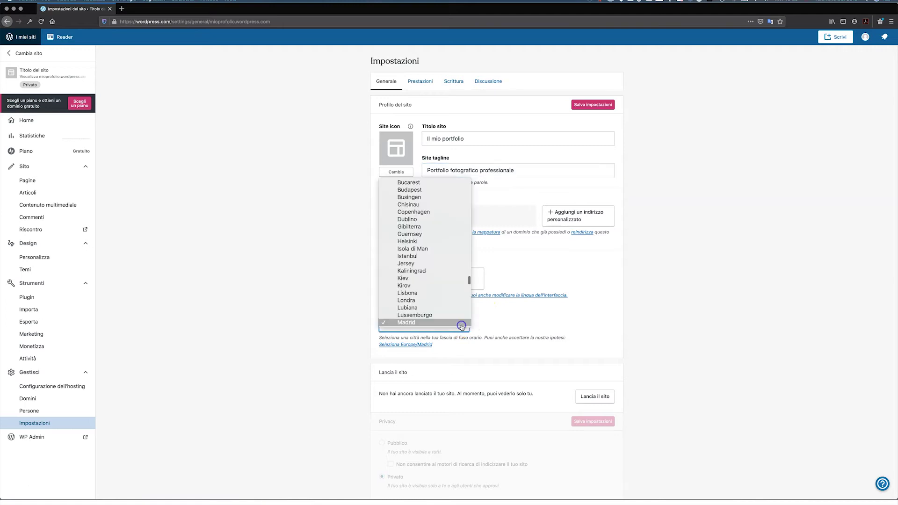
scroll(439, 281, "down", 3)
left_click(440, 282)
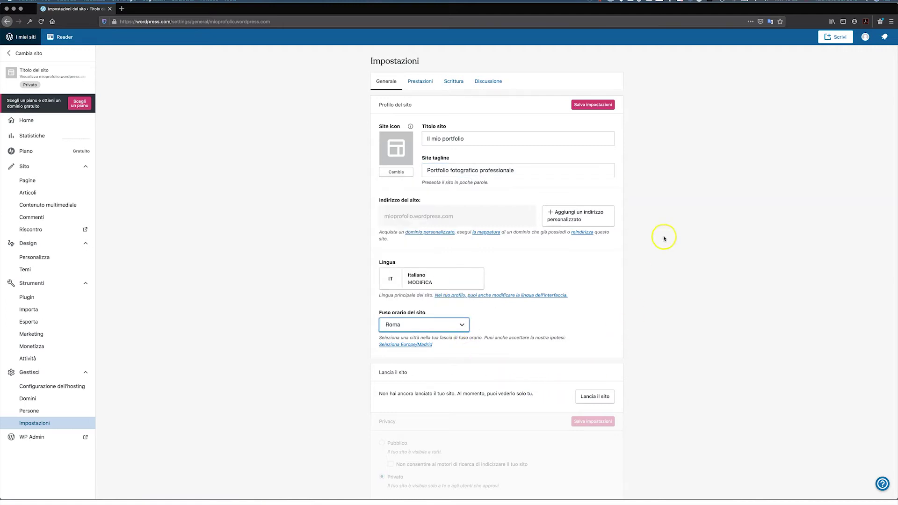
left_click(591, 104)
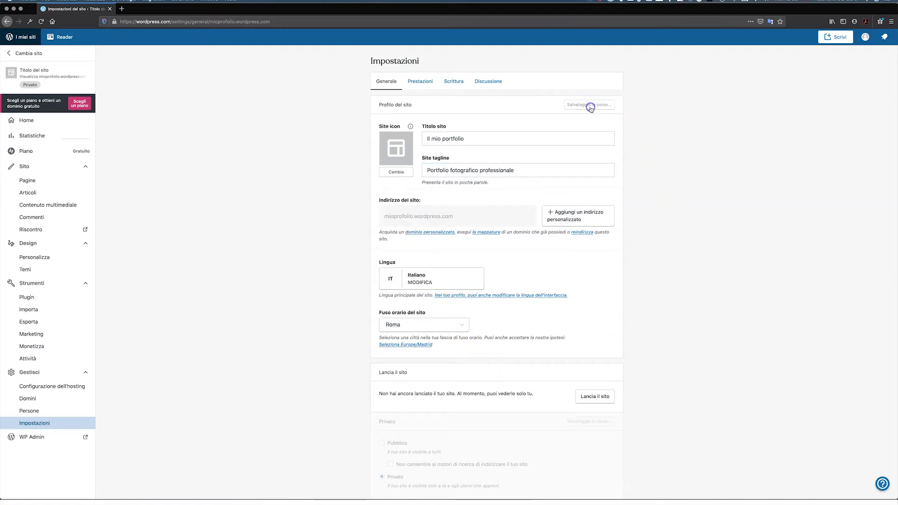
left_click(498, 138)
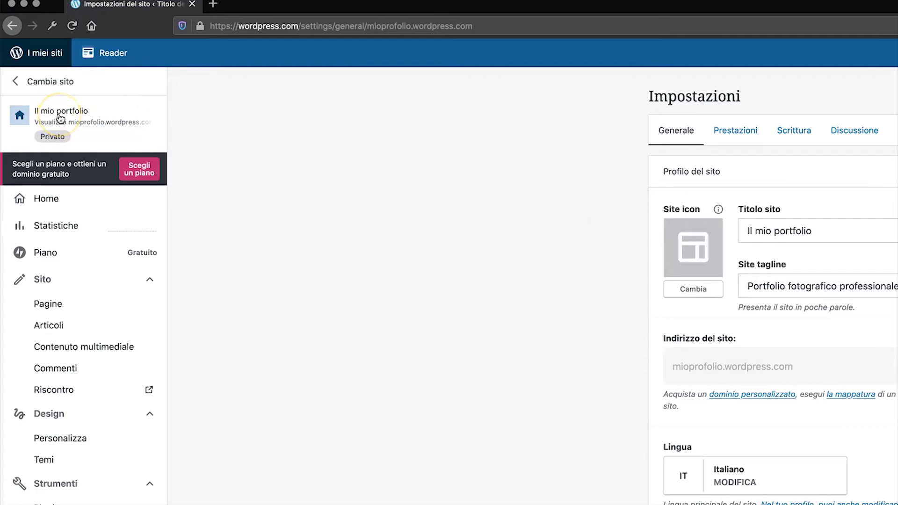
Leave the settings and open the site's home page for editing from the site setup checklist.
left_click(59, 117)
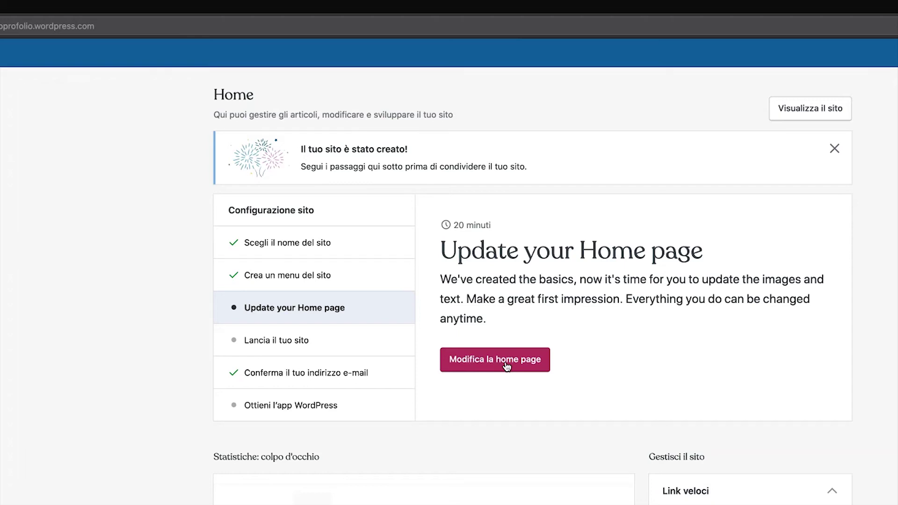
left_click(507, 367)
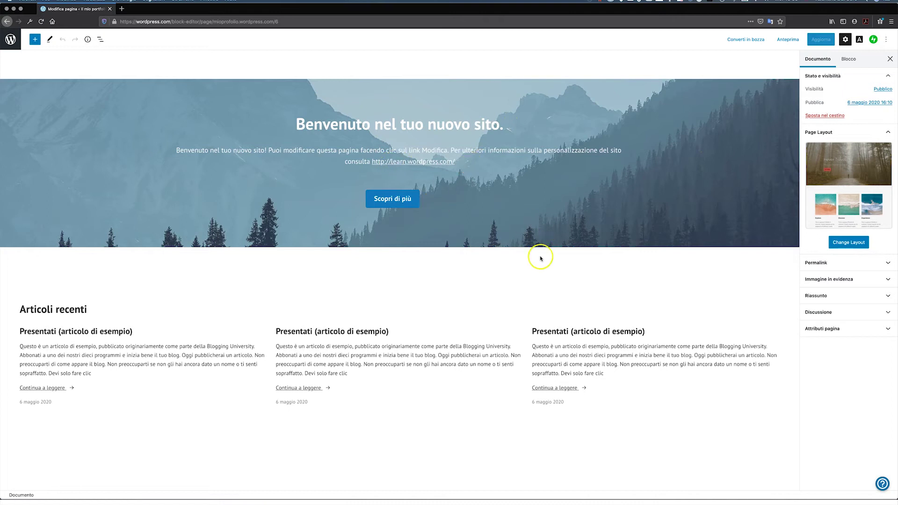
Replace the home page layout with the "Hever Travel" forest-path template, overwriting the existing page content.
scroll(336, 305, "down", 3)
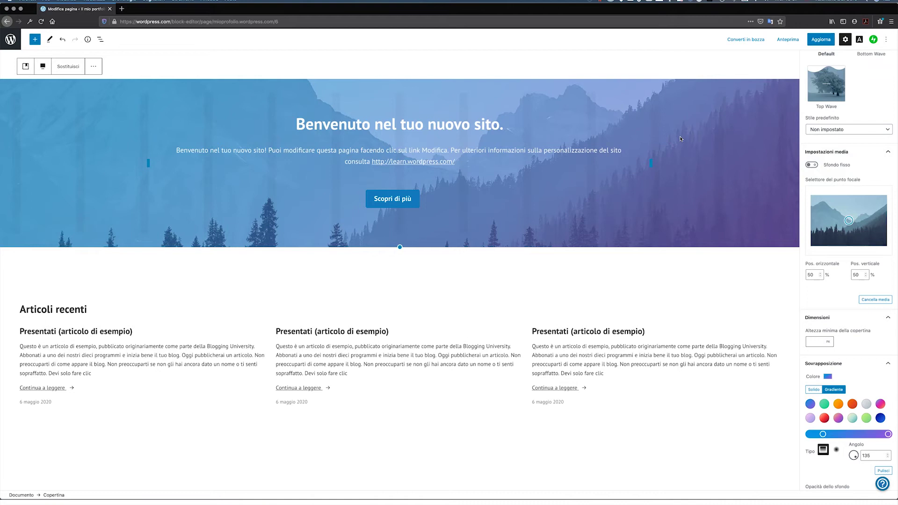
scroll(848, 77, "up", 5)
left_click(819, 59)
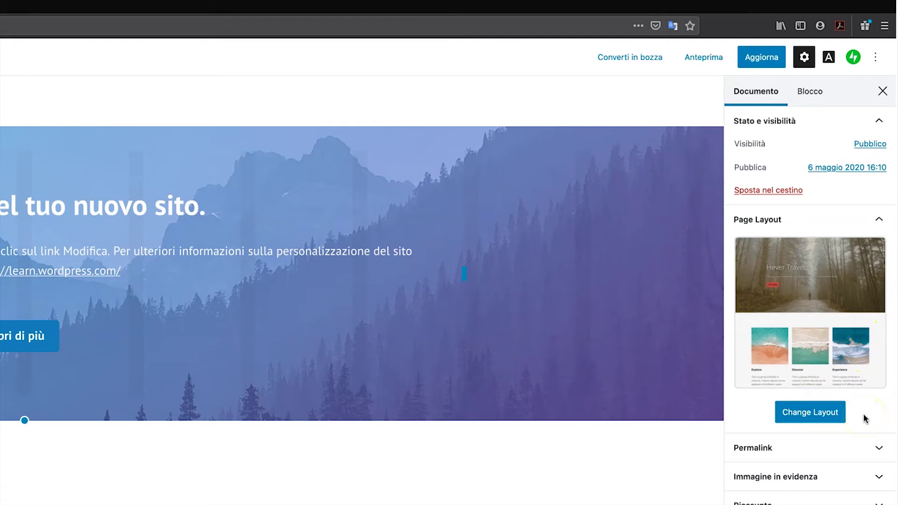
left_click(808, 415)
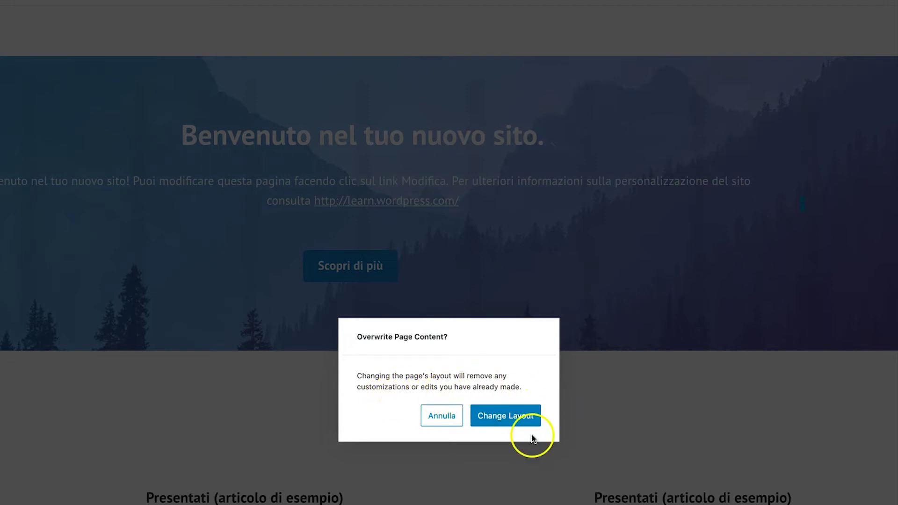
left_click(526, 415)
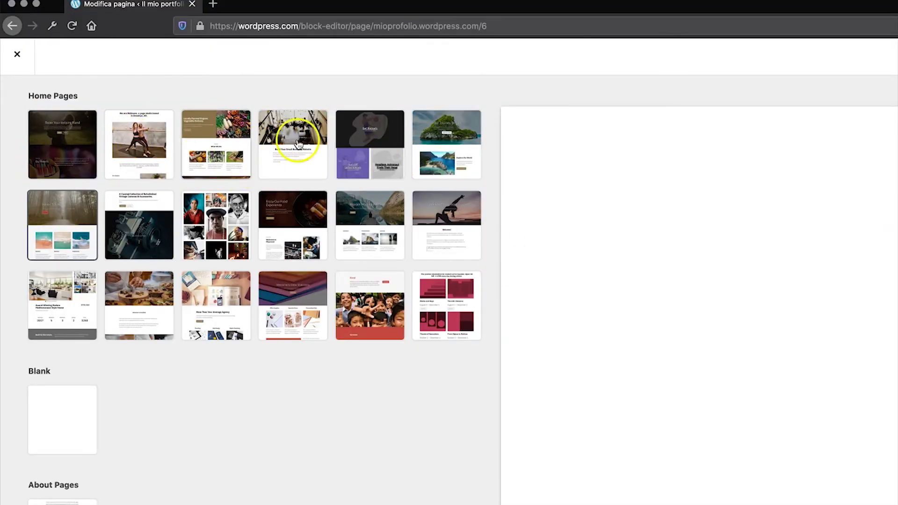
left_click(69, 210)
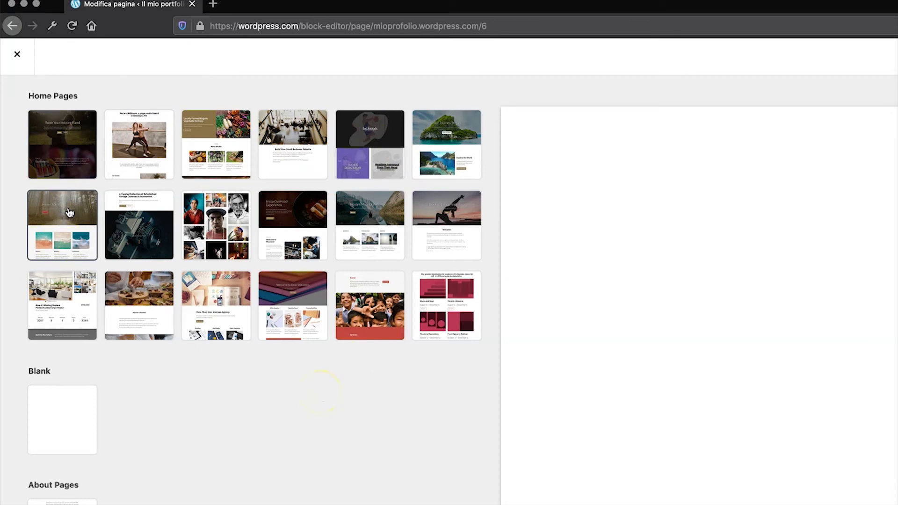
left_click(63, 242)
left_click(63, 221)
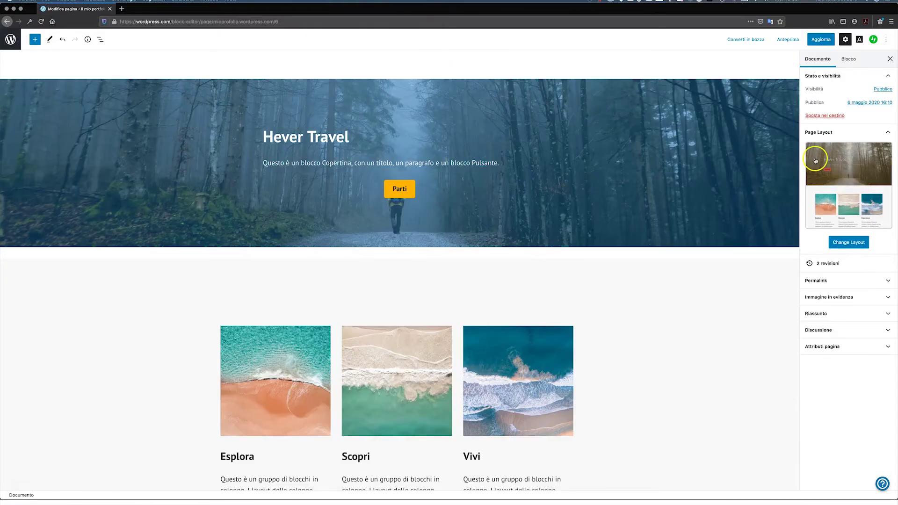
Look through the new home page's sections from cover to footer and compare them with the page's block list.
scroll(409, 230, "down", 10)
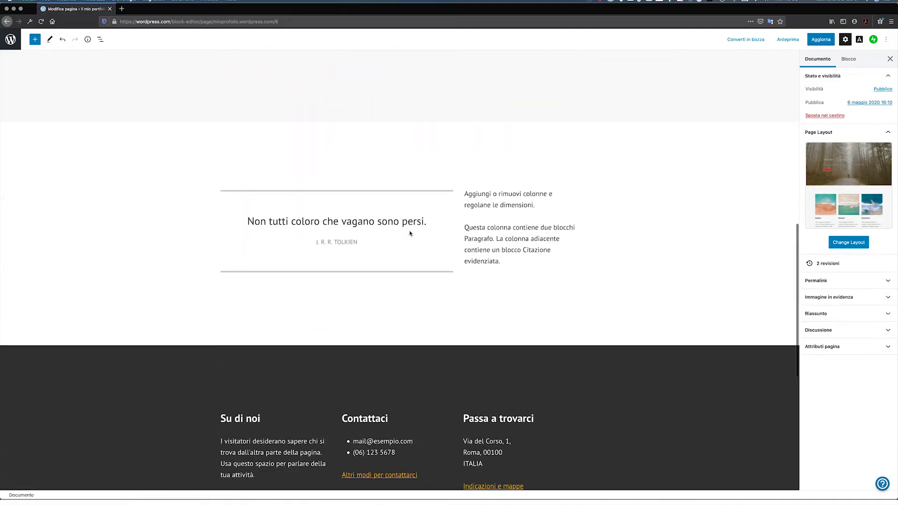
scroll(410, 233, "up", 10)
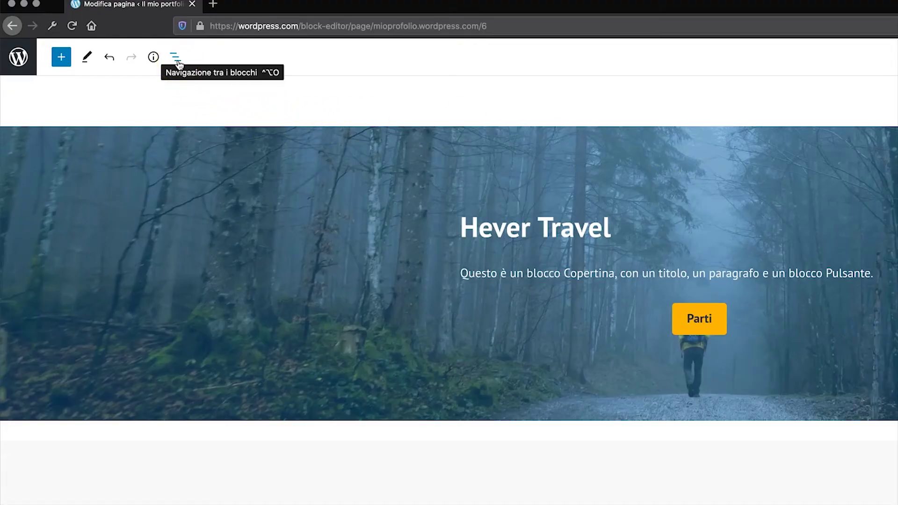
left_click(176, 60)
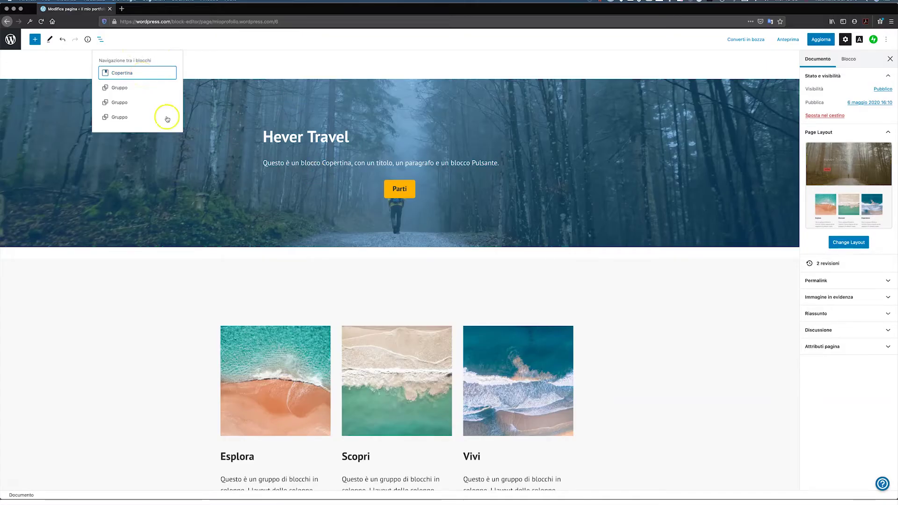
scroll(282, 236, "down", 5)
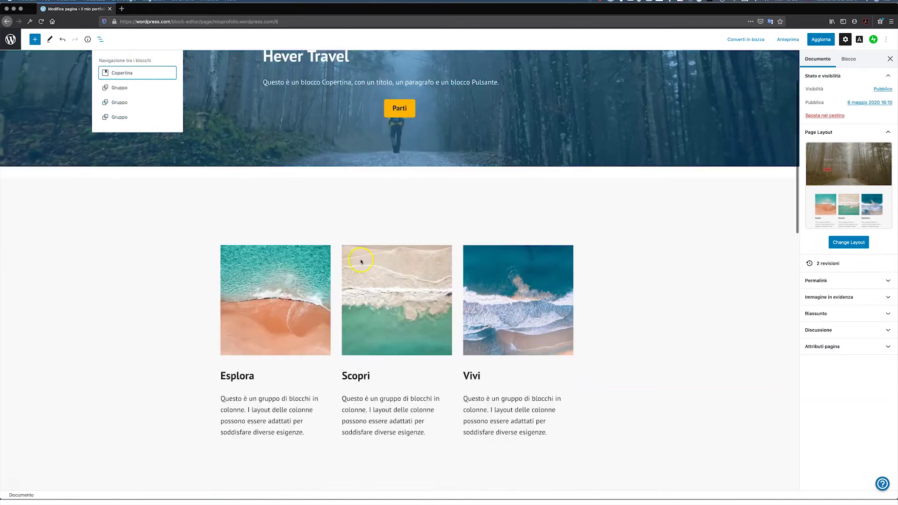
scroll(404, 245, "down", 7)
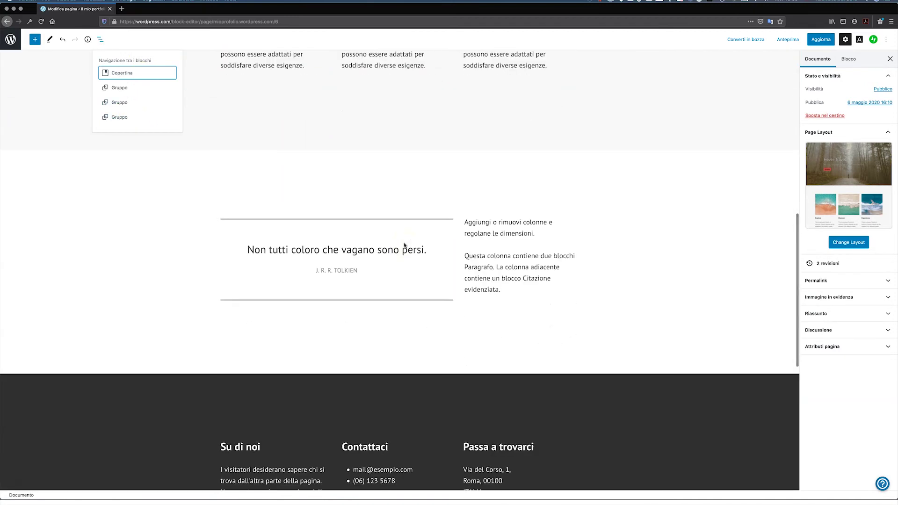
scroll(388, 250, "down", 6)
scroll(327, 150, "up", 15)
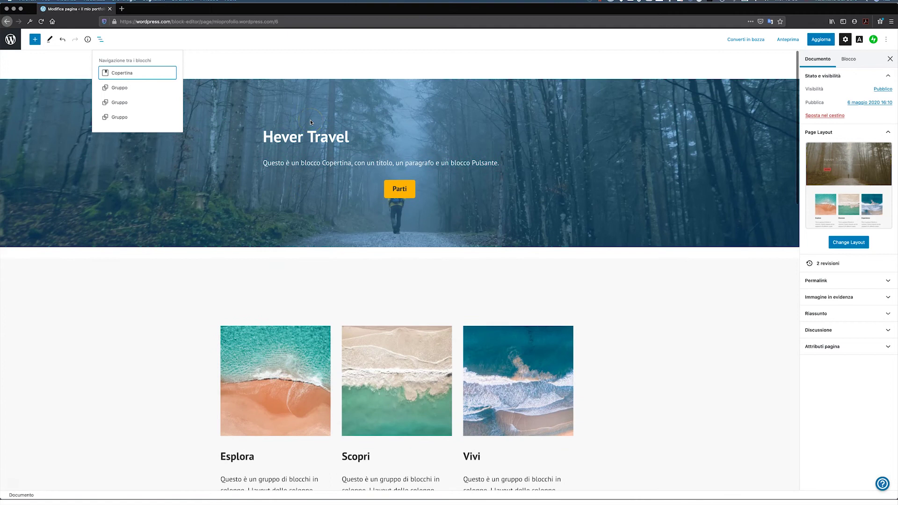
scroll(173, 136, "down", 10)
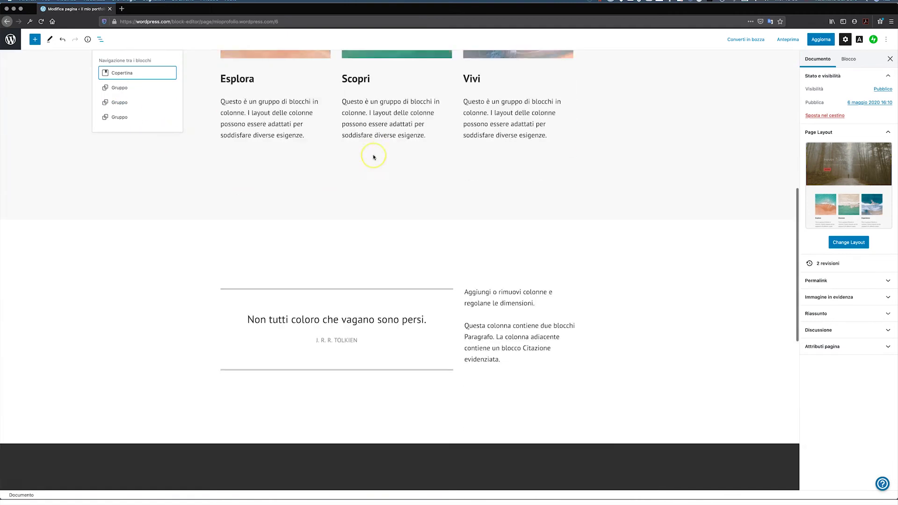
scroll(375, 157, "down", 9)
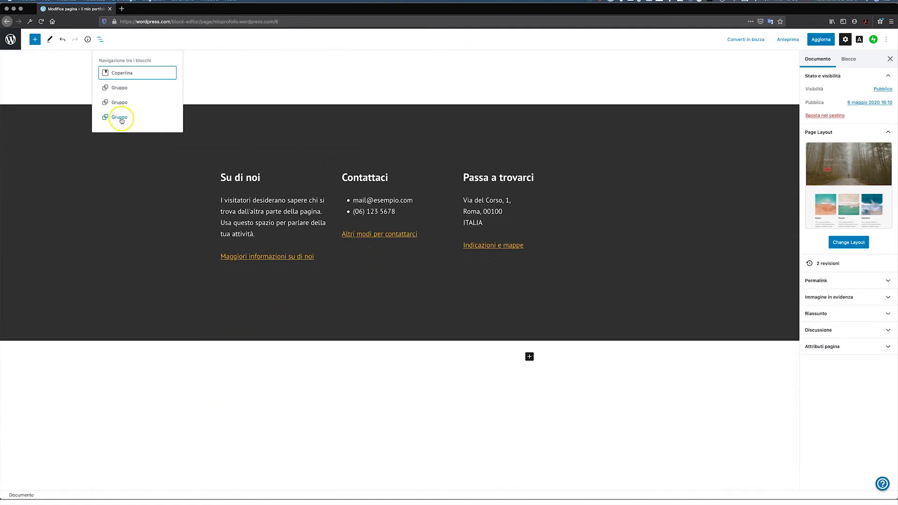
Select the dark footer group, list its nested blocks and select the "Su di noi" heading.
left_click(121, 118)
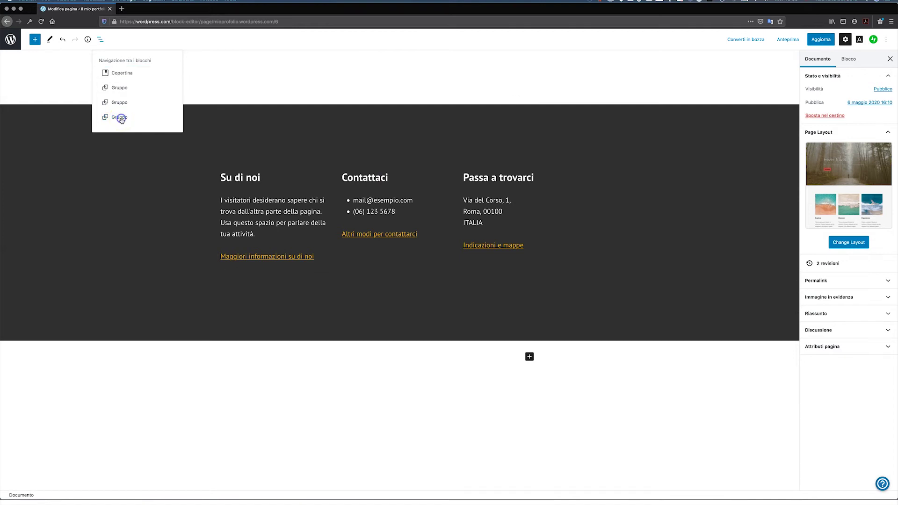
left_click(100, 39)
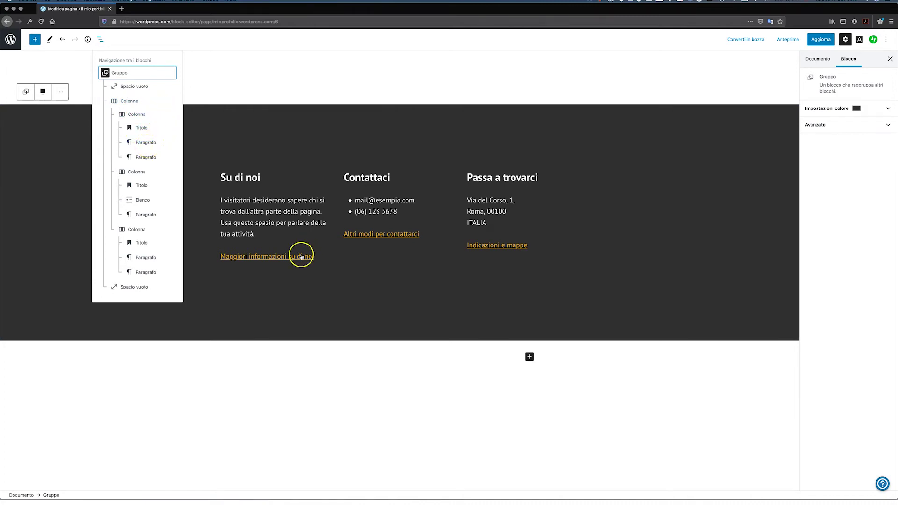
left_click(141, 129)
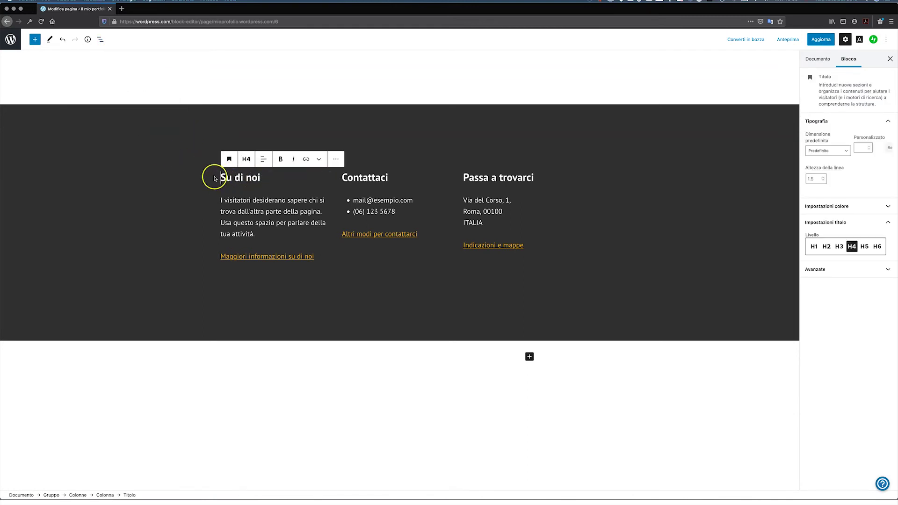
Change the footer's "Contattaci" heading text to "Parla con noi!".
left_click(103, 41)
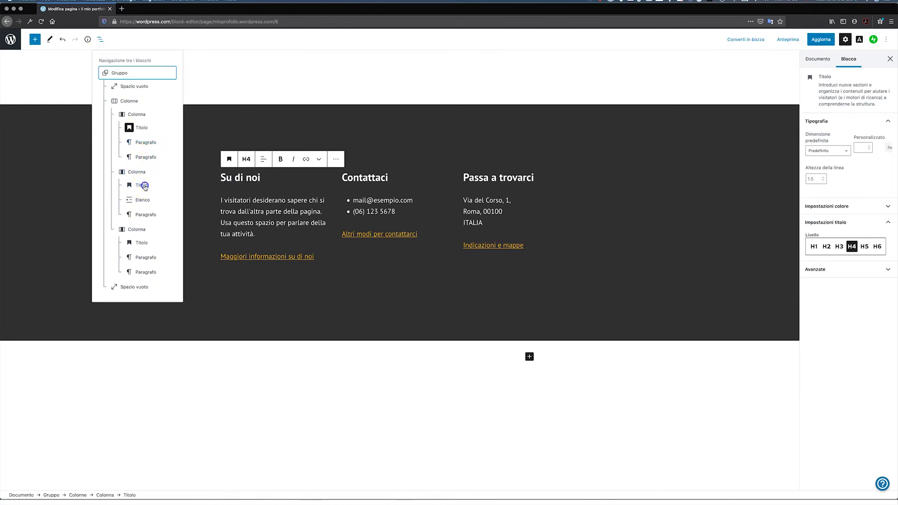
left_click(144, 186)
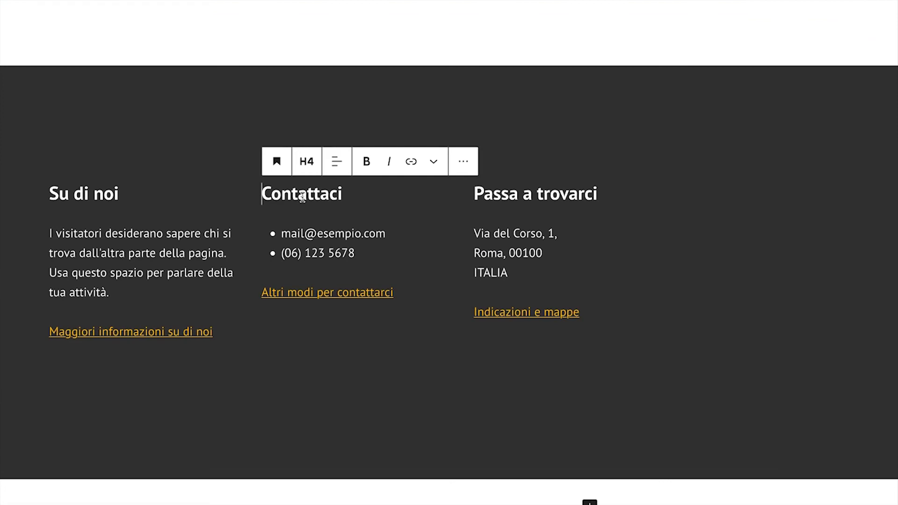
left_click(303, 193)
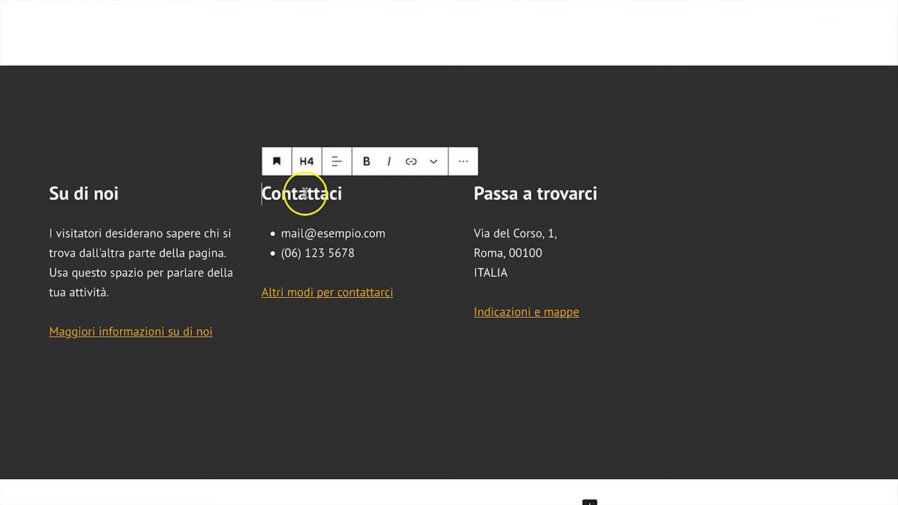
left_click(313, 196)
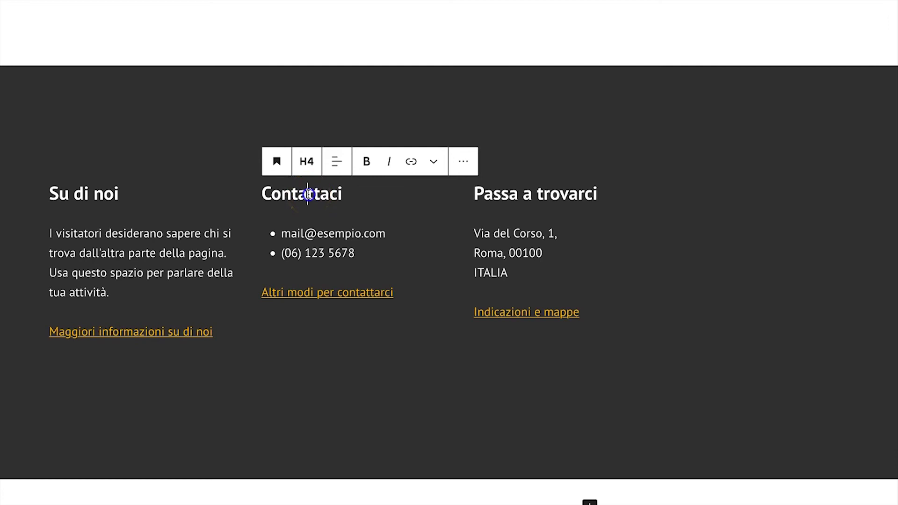
double_click(308, 195)
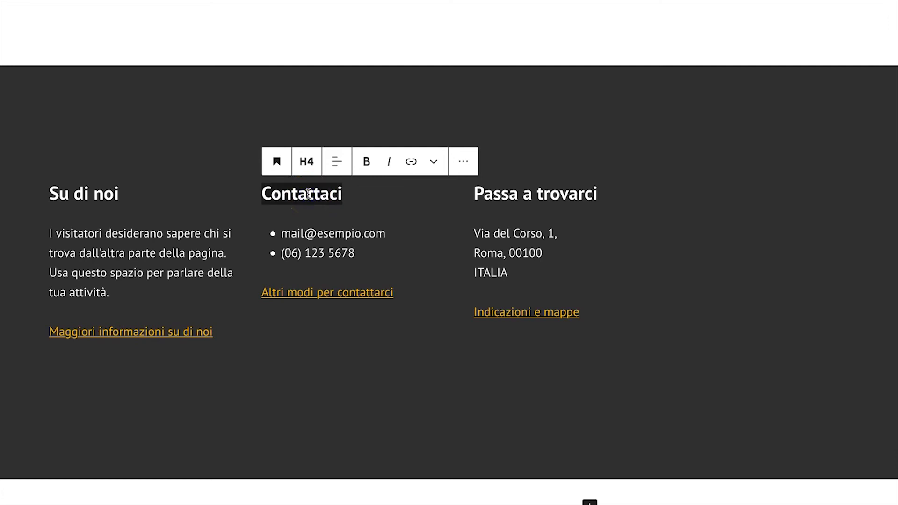
type("Parla con noi!")
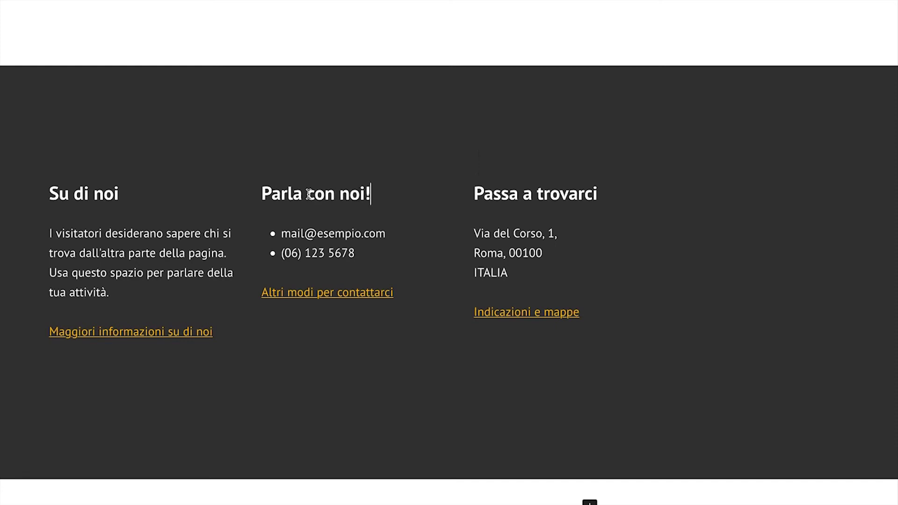
Give the whole "Parla con noi!" heading a custom green text colour, #2dc161.
left_click(310, 194)
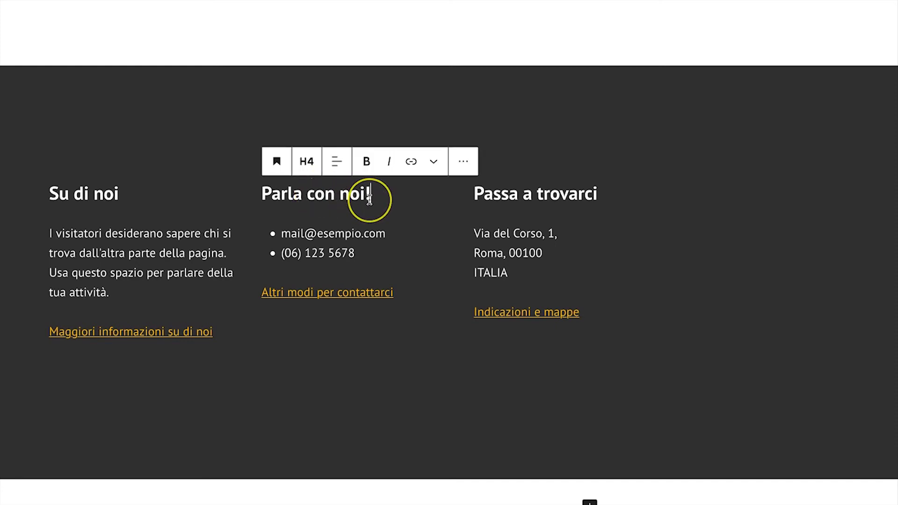
left_click_drag(264, 194, 369, 197)
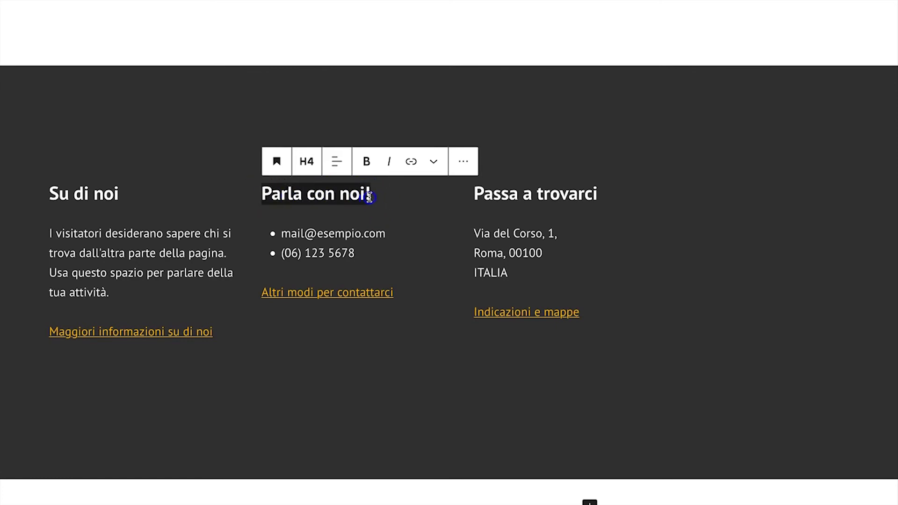
left_click(433, 161)
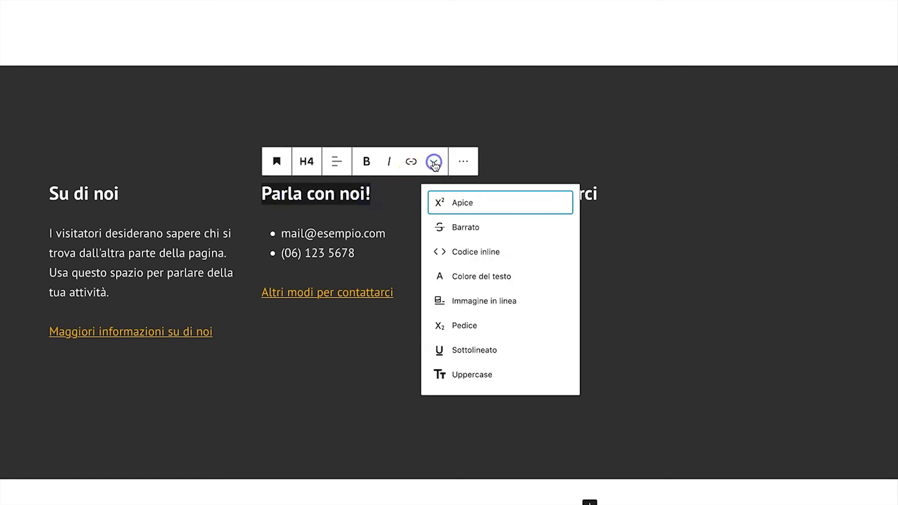
left_click(468, 277)
left_click(281, 238)
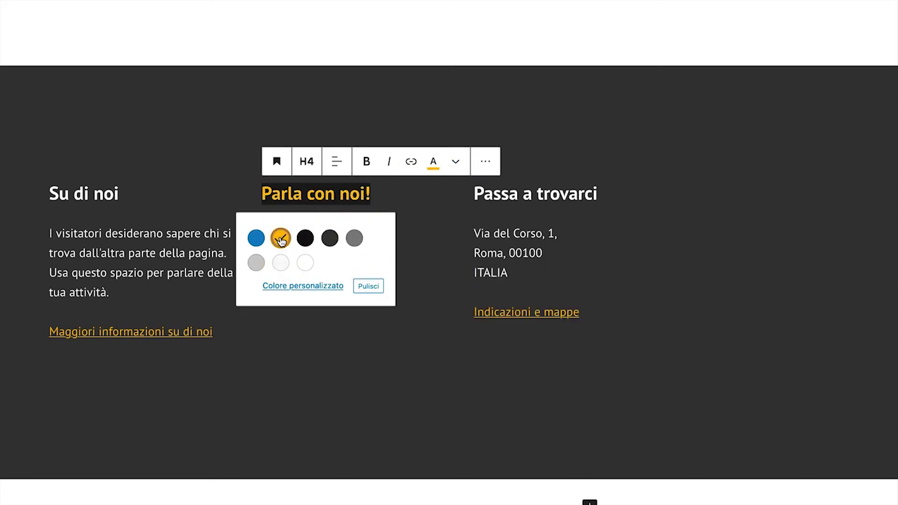
left_click(317, 285)
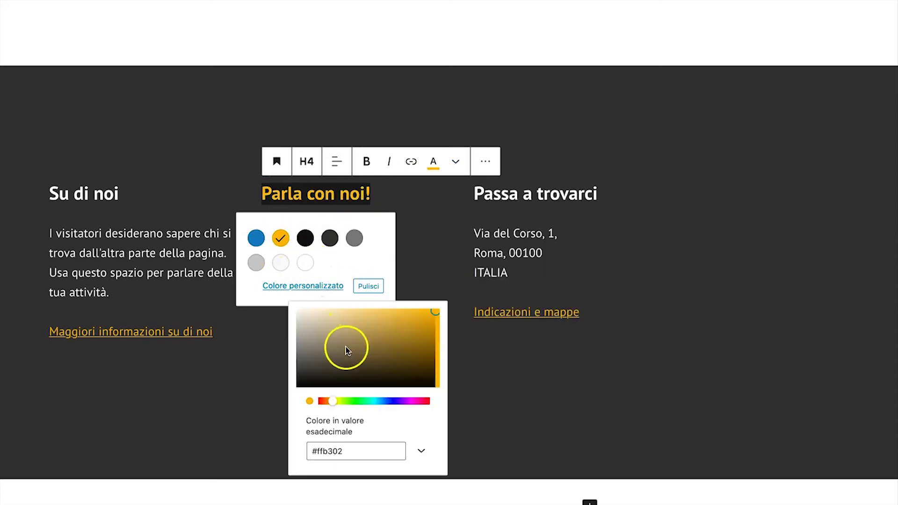
left_click_drag(332, 401, 363, 406)
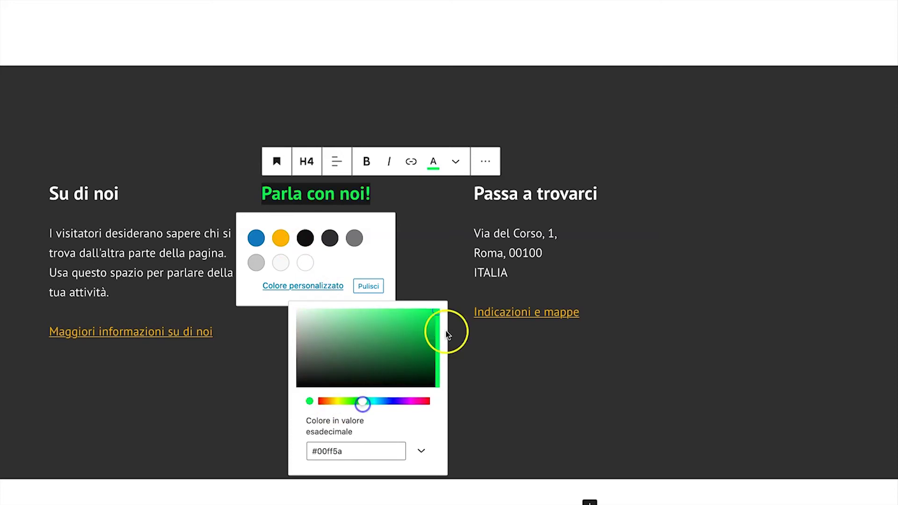
left_click_drag(436, 313, 407, 335)
left_click(431, 281)
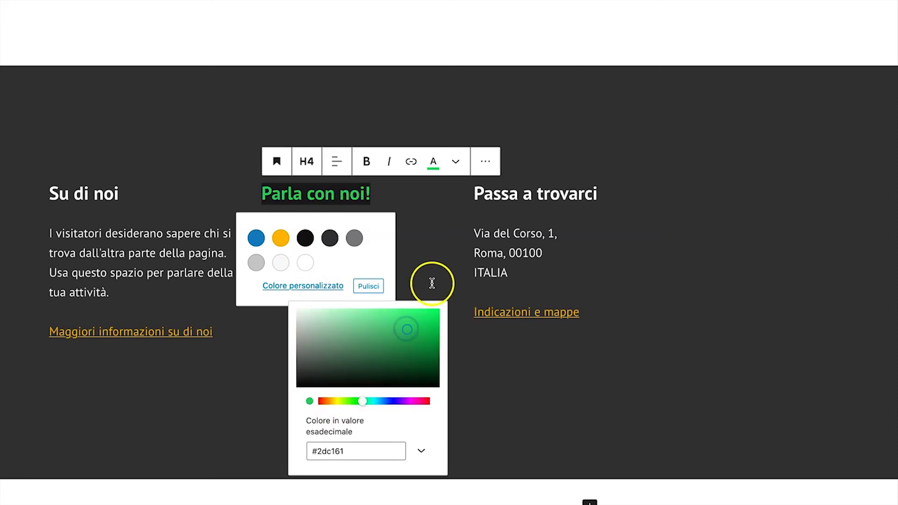
left_click(749, 232)
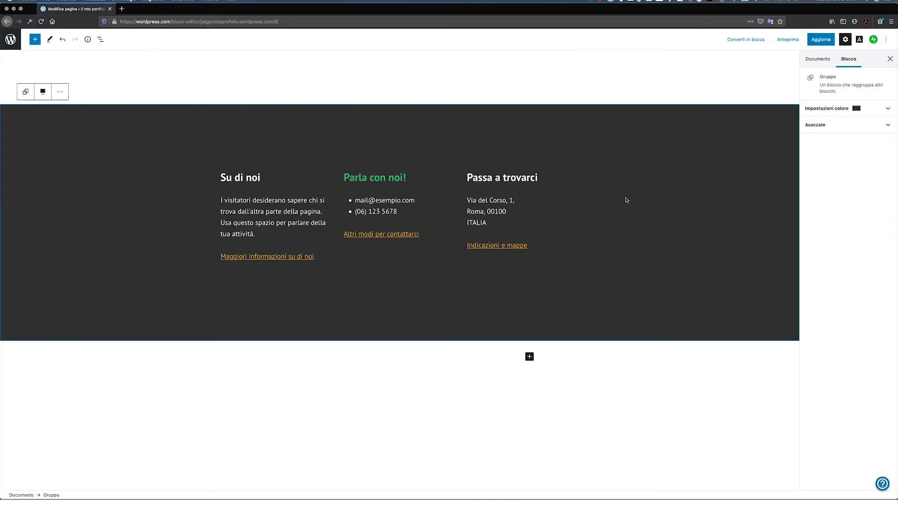
Apply the Bottom Wave style to the cover block at the start of the home page.
left_click(100, 41)
scroll(480, 220, "up", 5)
scroll(479, 220, "down", 4)
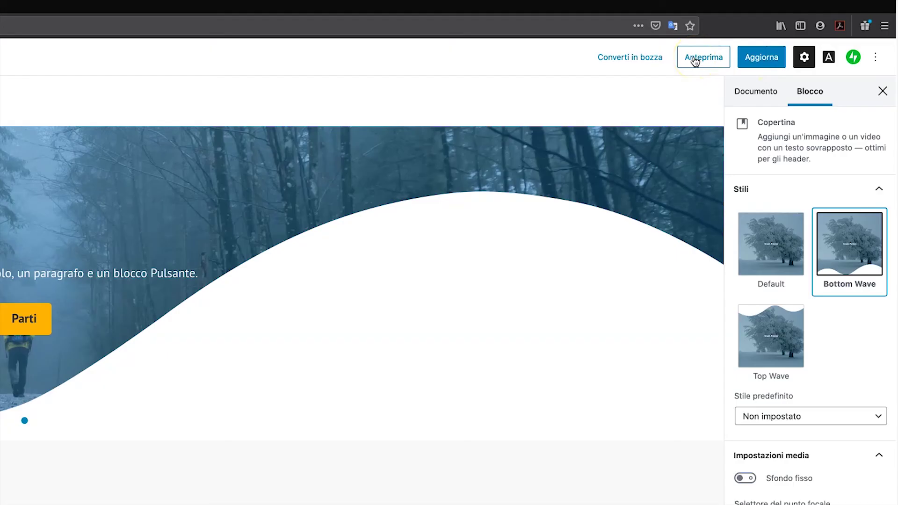
Preview the home page in the desktop view and look it over from header to footer.
left_click(697, 62)
left_click(701, 65)
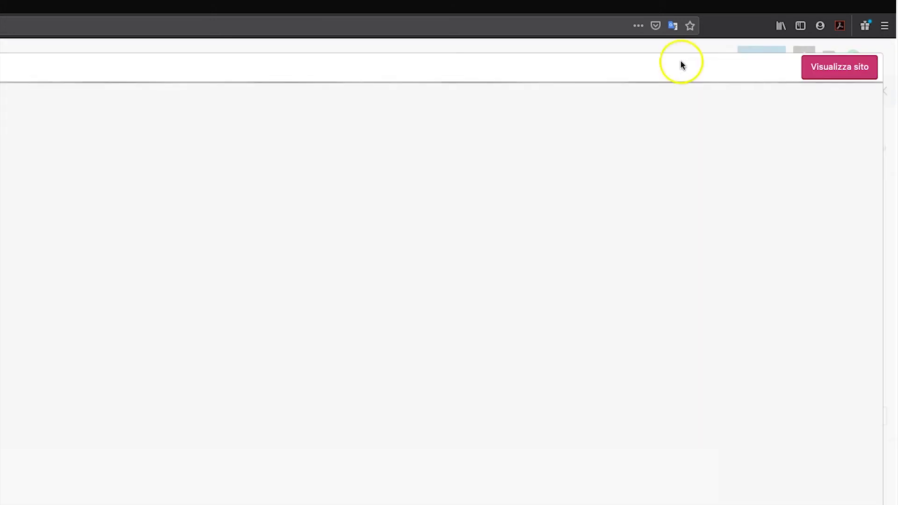
left_click(183, 157)
scroll(256, 424, "down", 10)
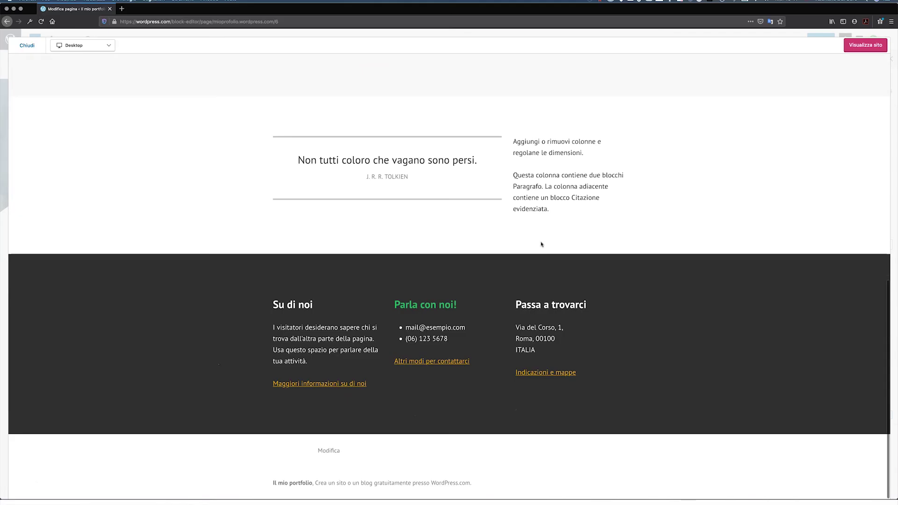
scroll(542, 244, "up", 10)
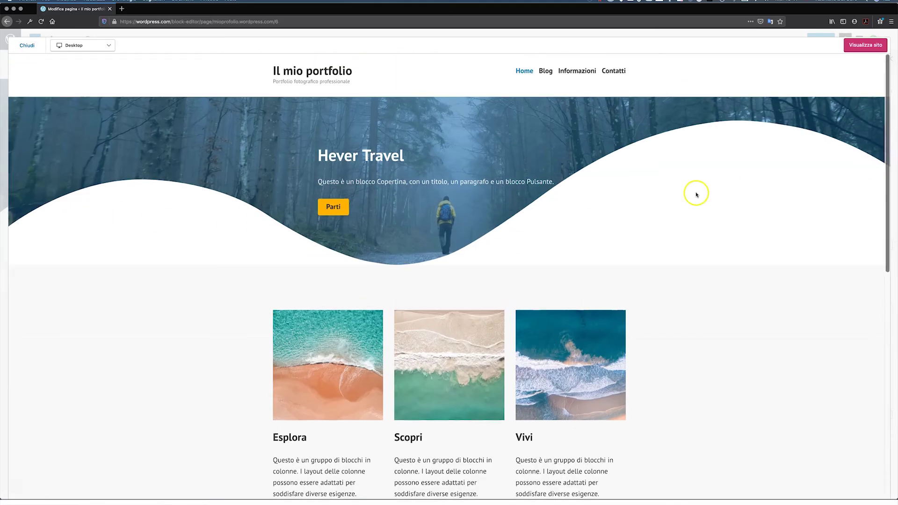
Update the home page with its latest changes and launch the site so that it is public.
scroll(696, 192, "down", 10)
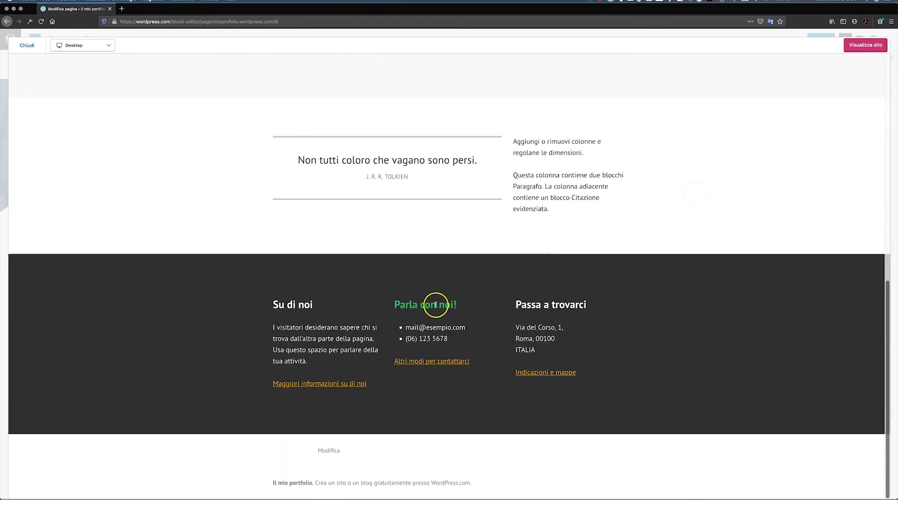
scroll(510, 300, "up", 10)
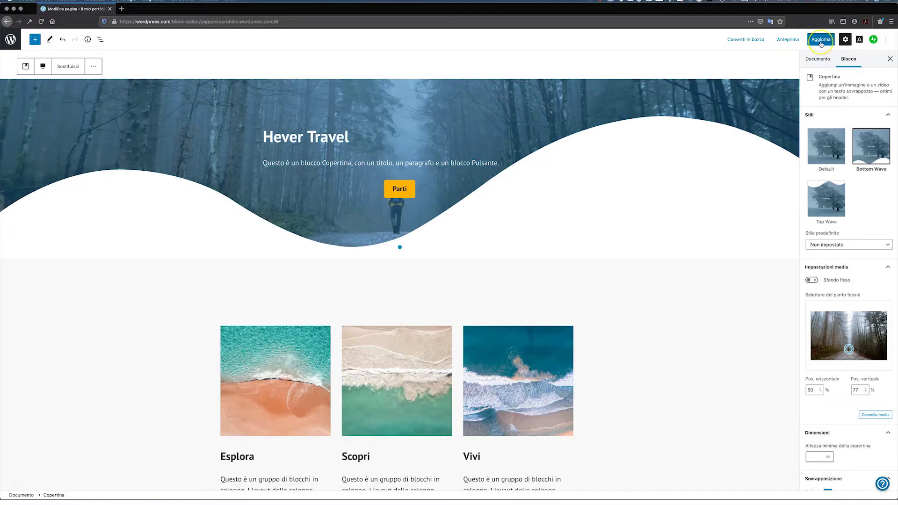
left_click(760, 61)
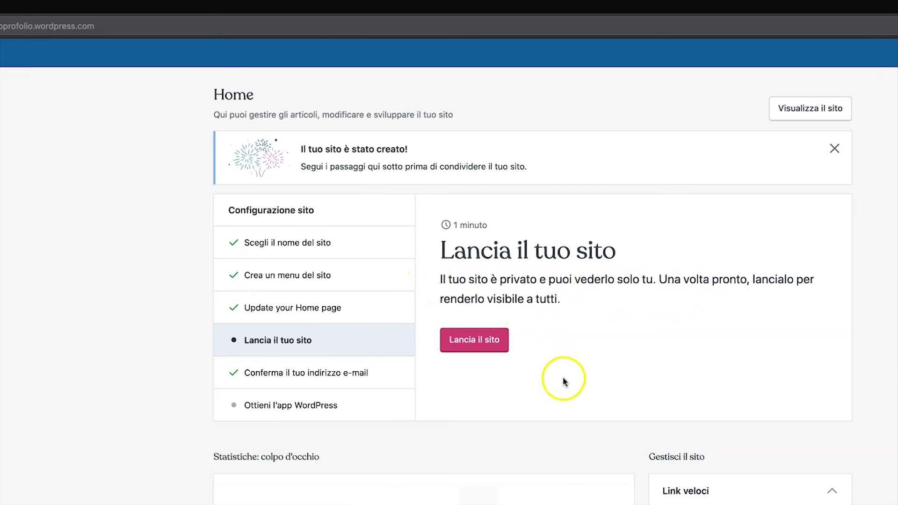
left_click(474, 356)
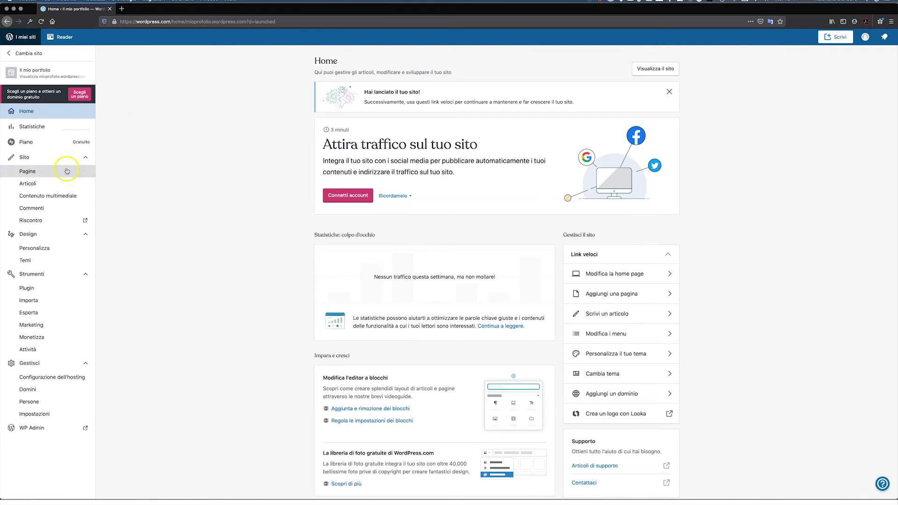
Open the Informazioni page for editing and view the replacement options for its portrait image.
left_click(28, 172)
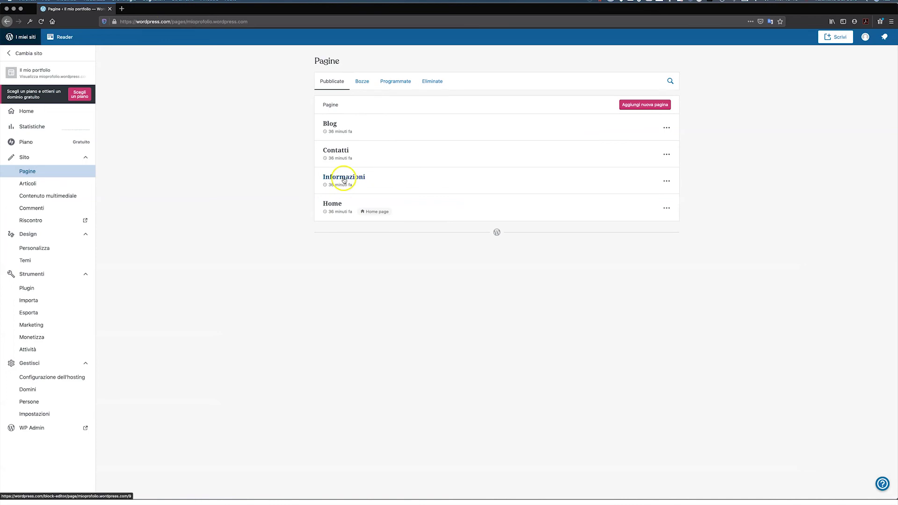
left_click(344, 181)
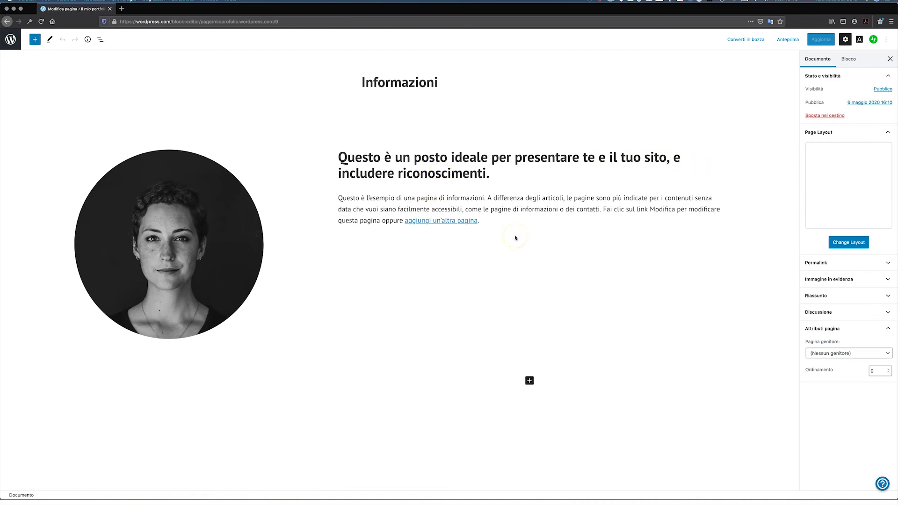
left_click(210, 241)
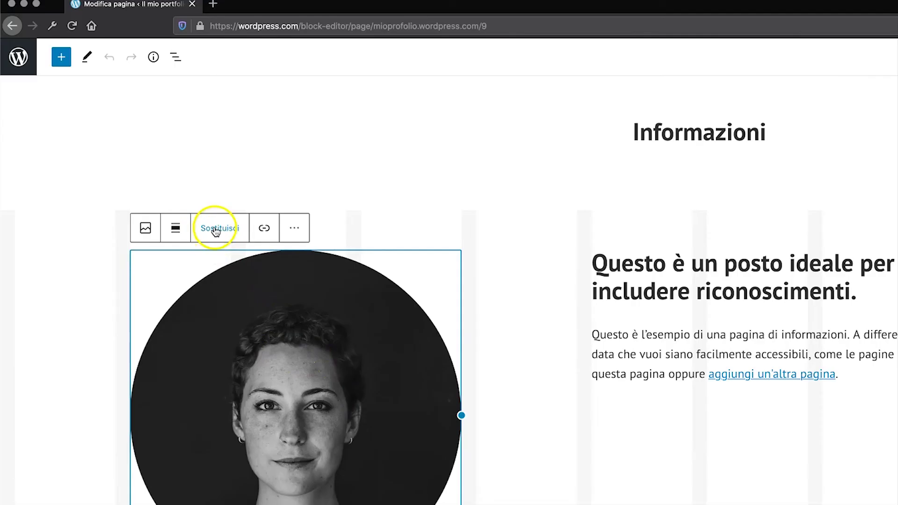
left_click(216, 230)
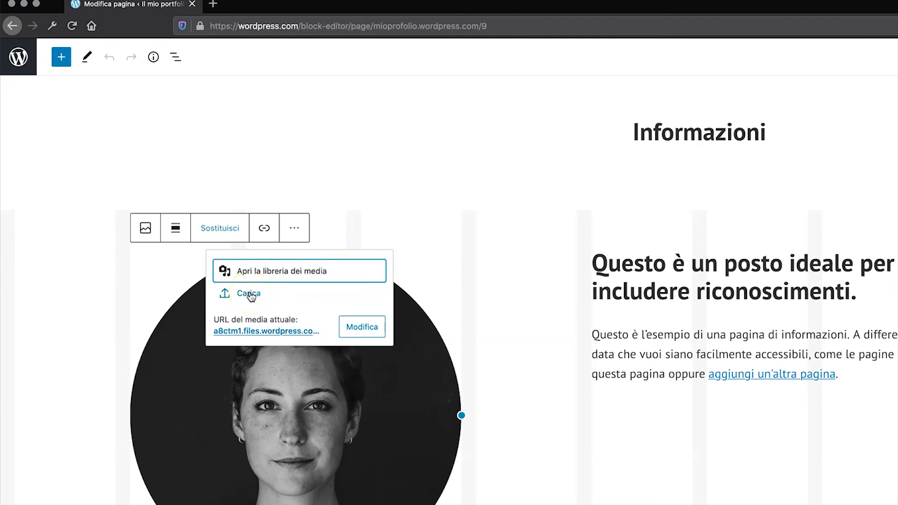
left_click(597, 261)
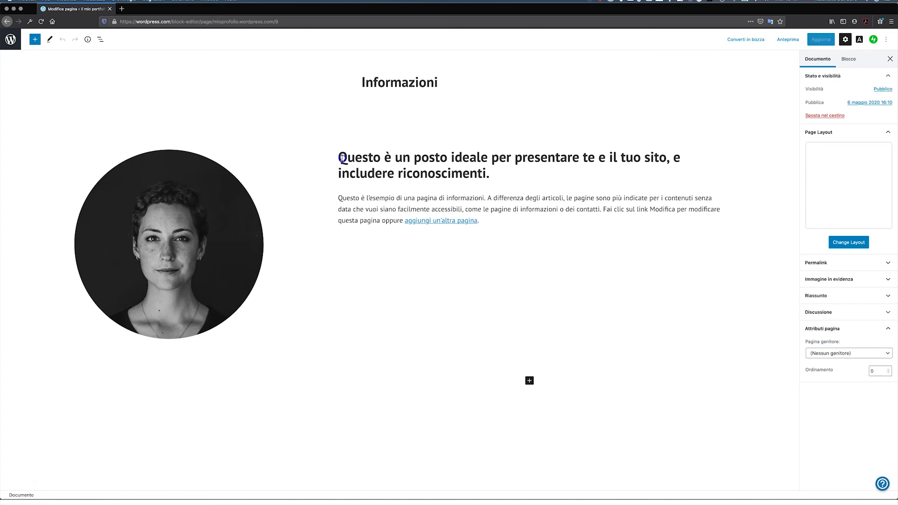
Replace the heading beside the portrait on the Informazioni page with "Mi presento...".
double_click(342, 158)
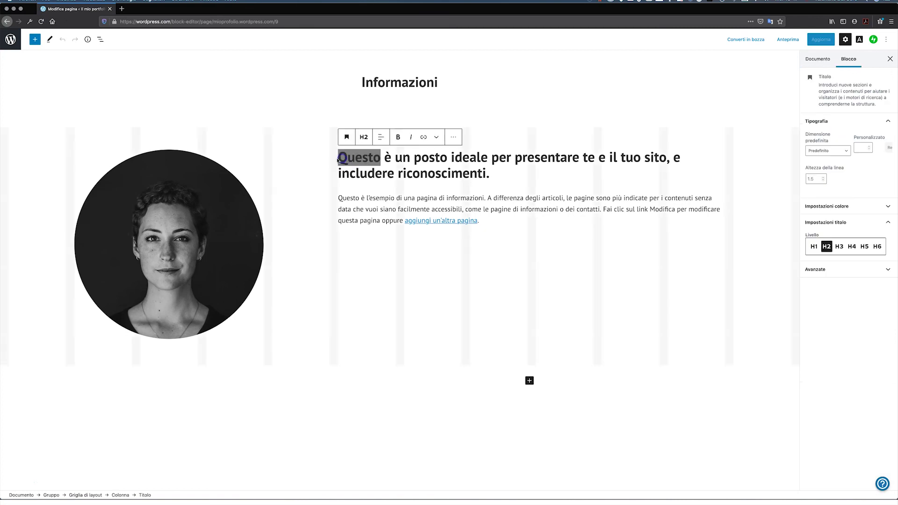
left_click_drag(341, 158, 486, 178)
type("Mi. presento...")
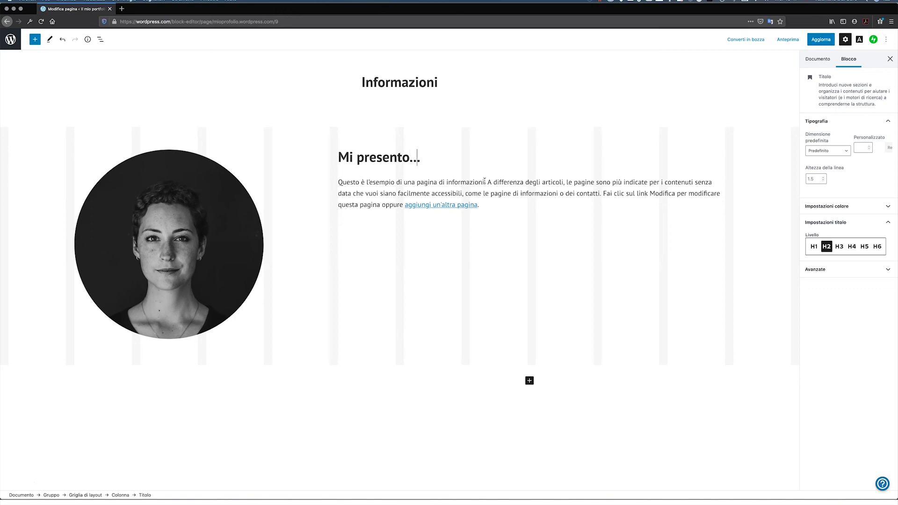
key("End")
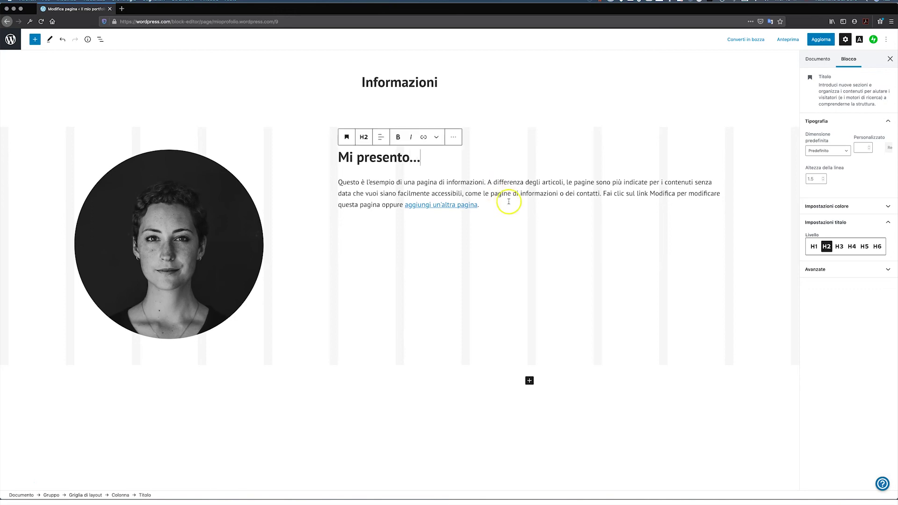
left_click(499, 274)
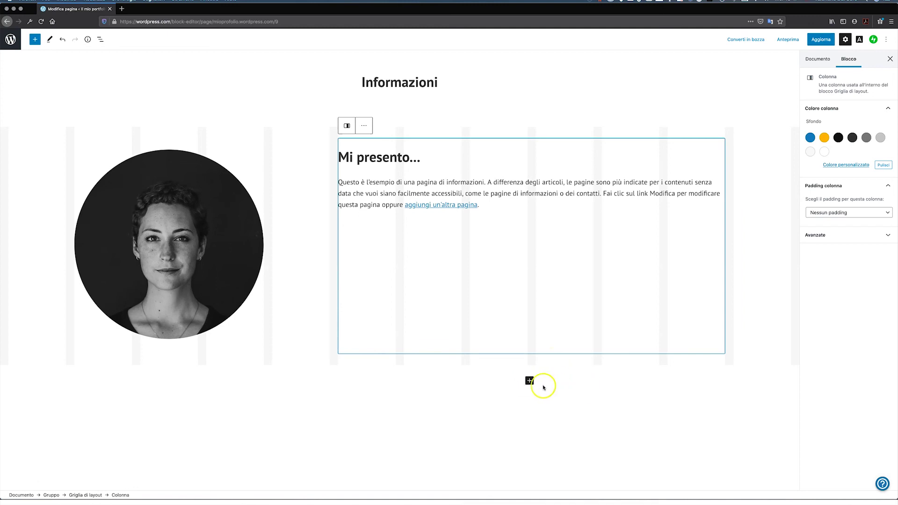
Examine the most-used block types available for insertion below the columns, such as Paragrafo, Immagine, Galleria and Elenco.
left_click(530, 381)
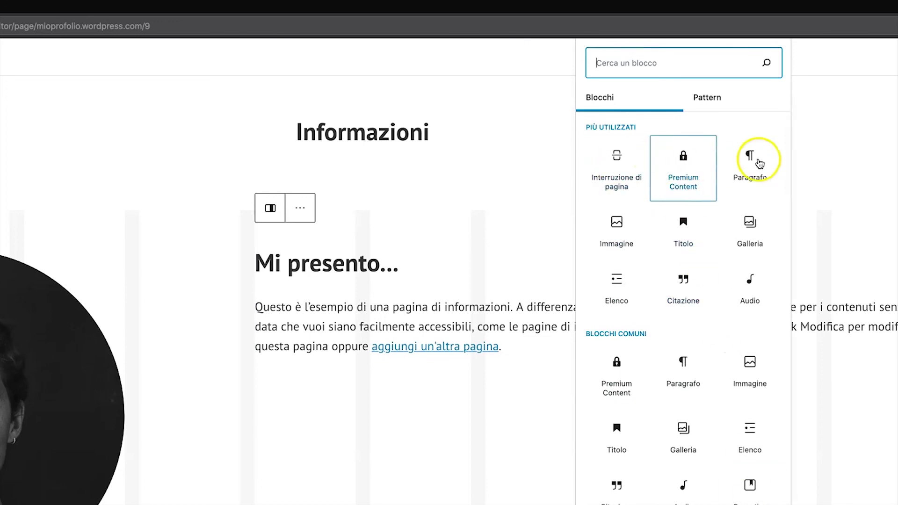
left_click(700, 184)
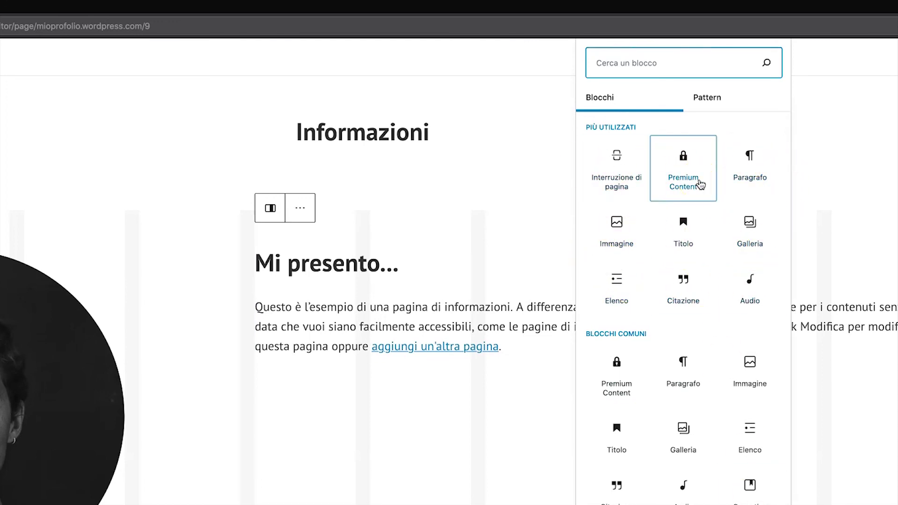
left_click(772, 177)
left_click(746, 230)
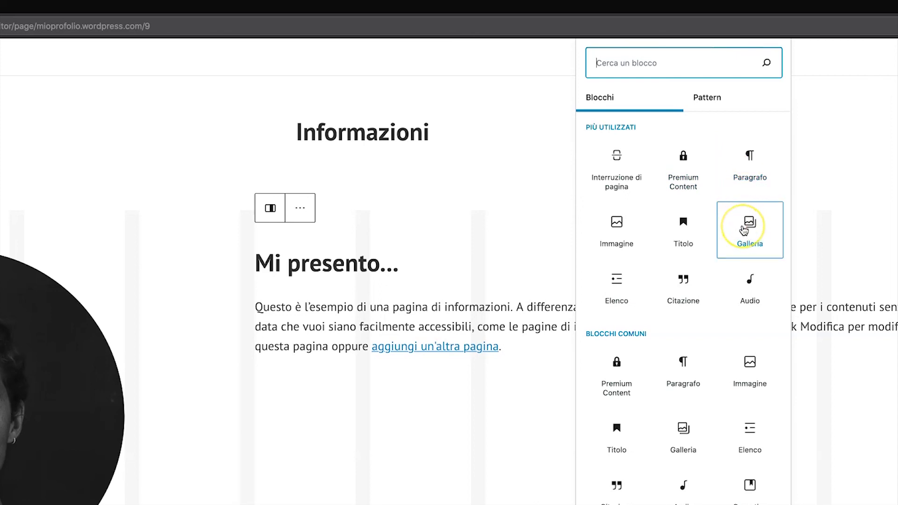
left_click(636, 255)
left_click(638, 297)
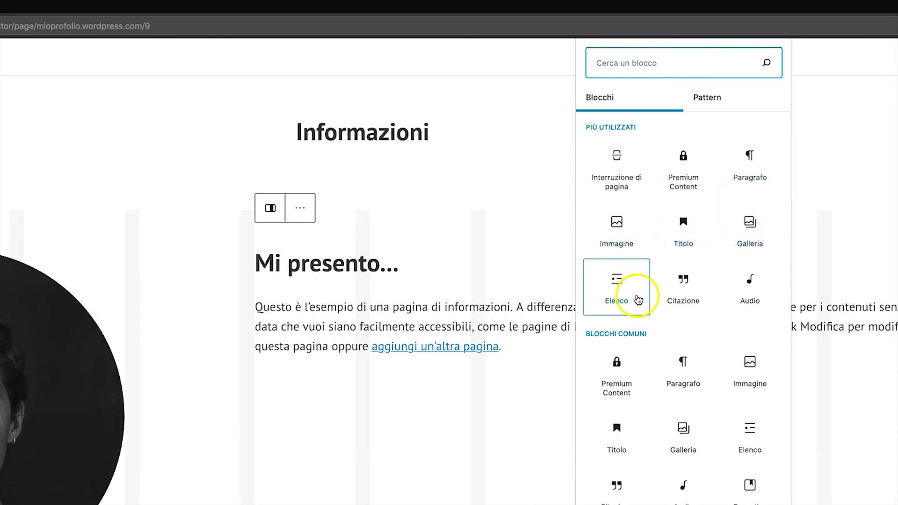
left_click(629, 225)
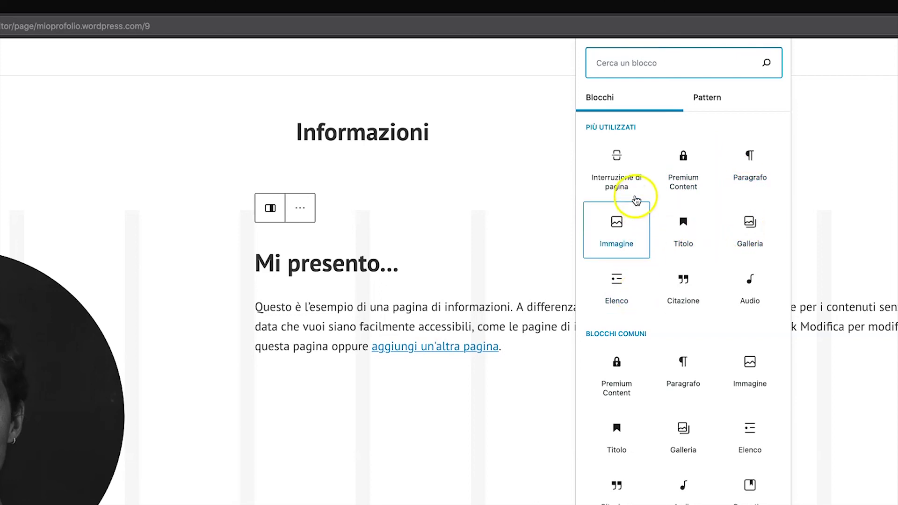
left_click(633, 153)
left_click(627, 167)
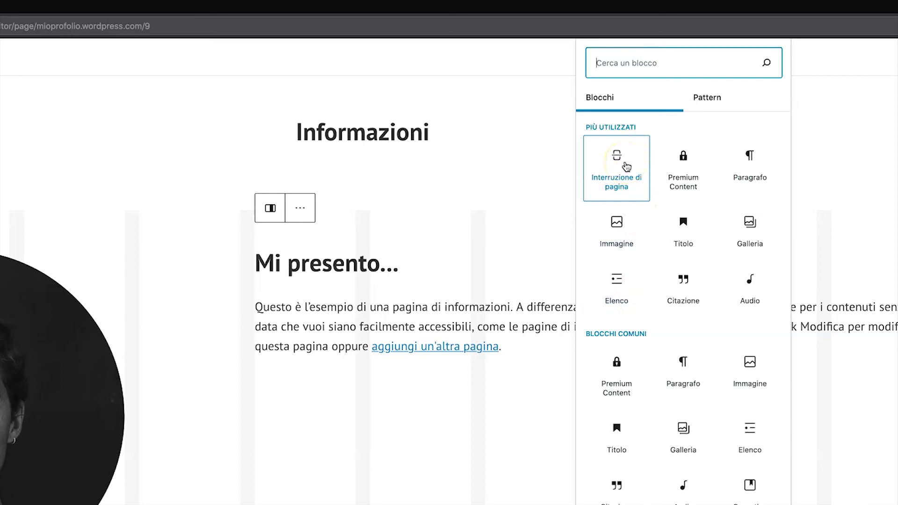
left_click(774, 170)
left_click(617, 240)
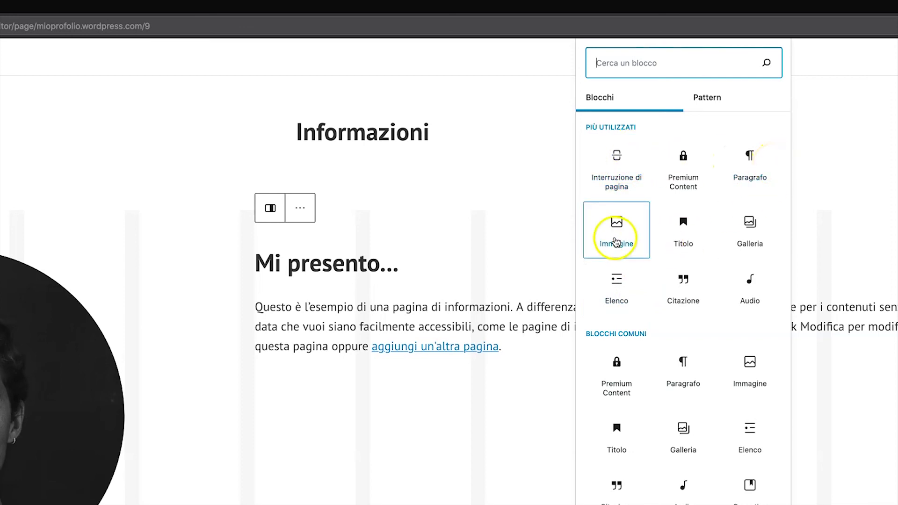
left_click(690, 237)
left_click(759, 241)
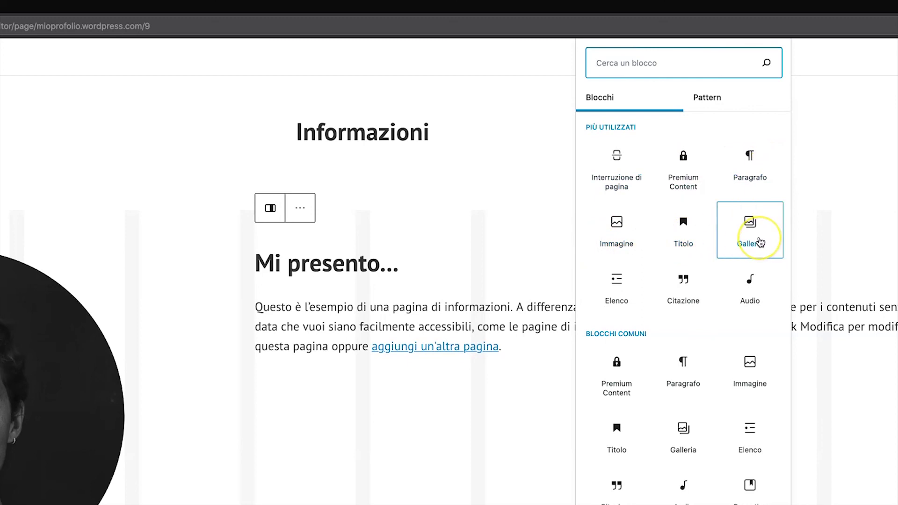
left_click(611, 299)
left_click(715, 301)
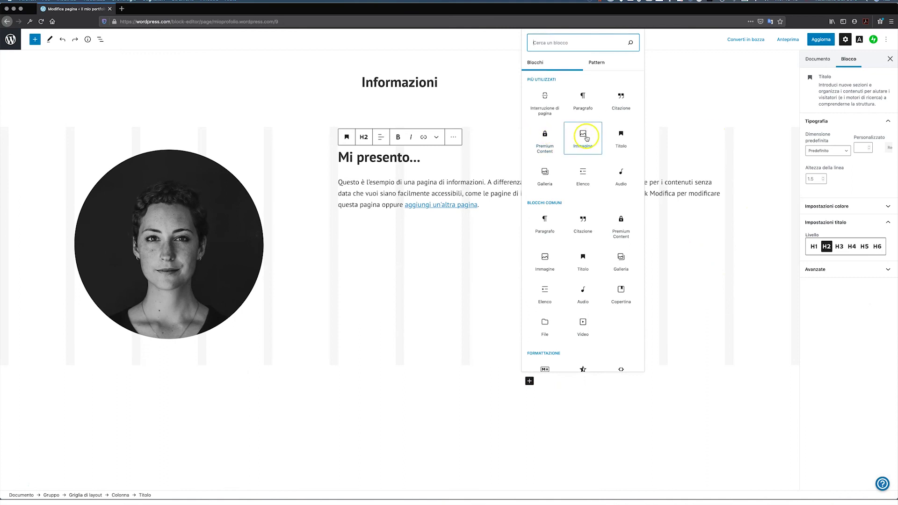
Insert an empty Immagine block below the portrait and text columns, and return to the site's page list.
left_click(585, 137)
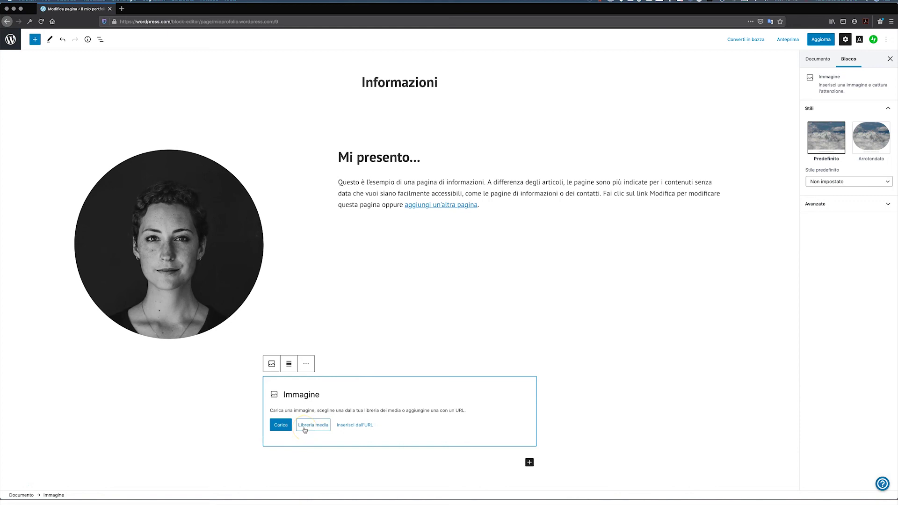
left_click(290, 368)
left_click(314, 403)
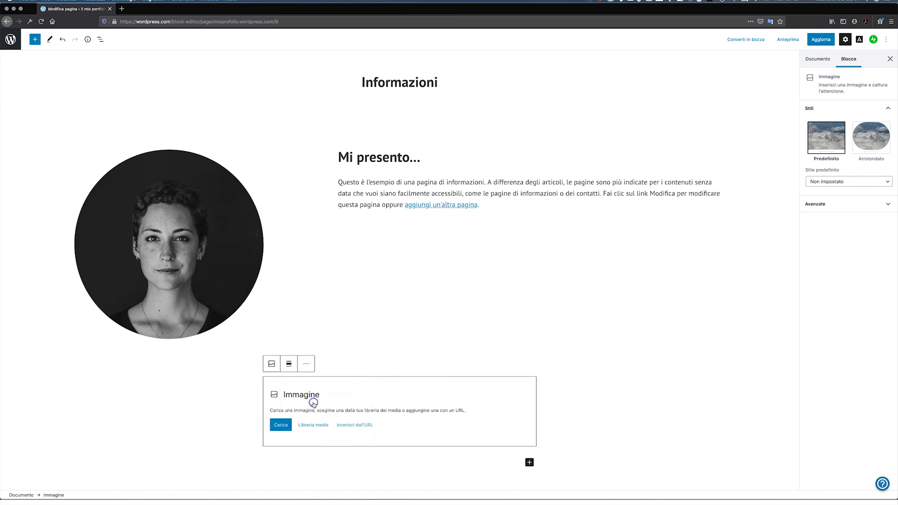
left_click(16, 41)
left_click(793, 178)
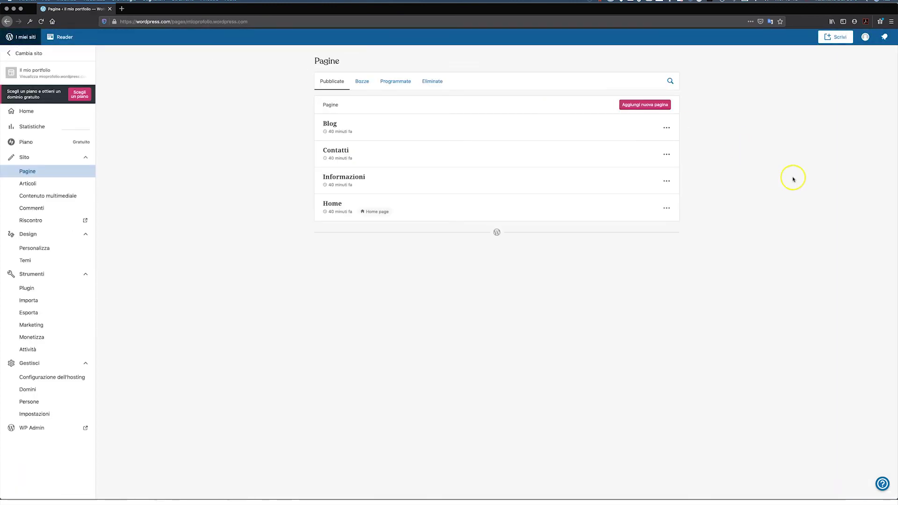